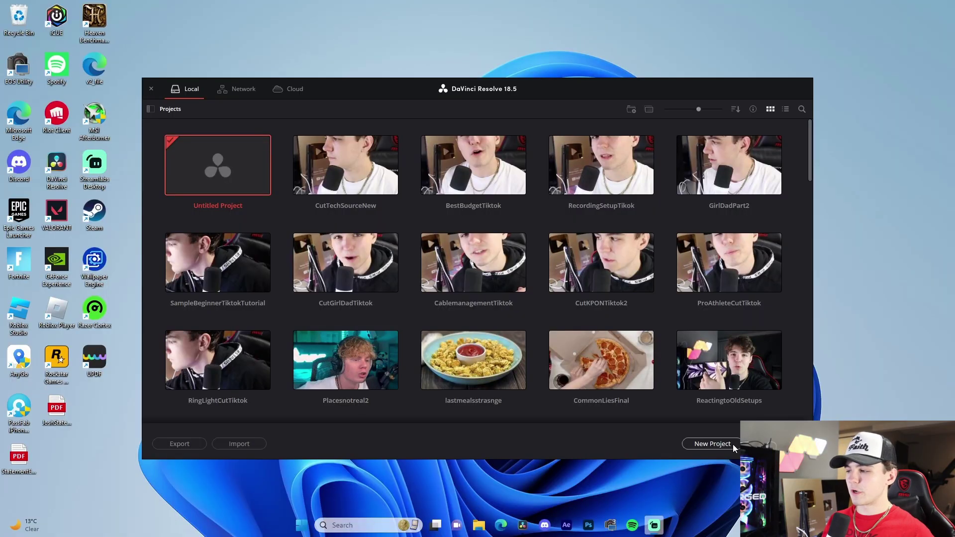
Create a new project named SampleYouTubeVideo and skip the offered software update
click(719, 444)
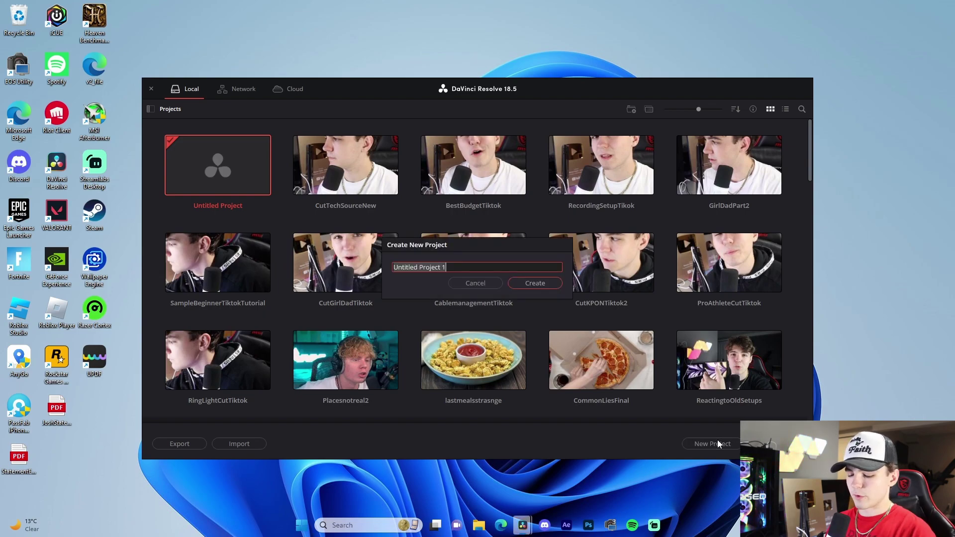
text(SampleYo)
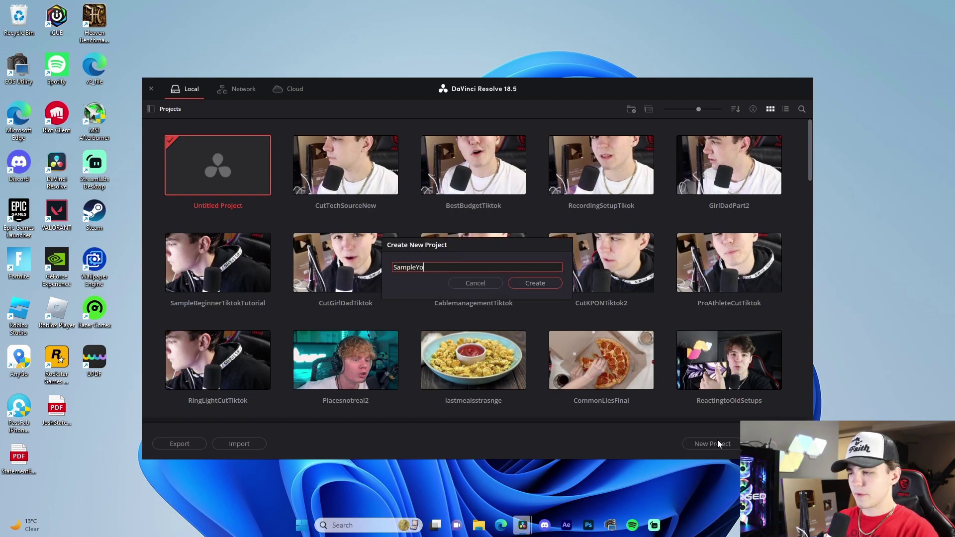
text(uTubeVideo)
key(Return)
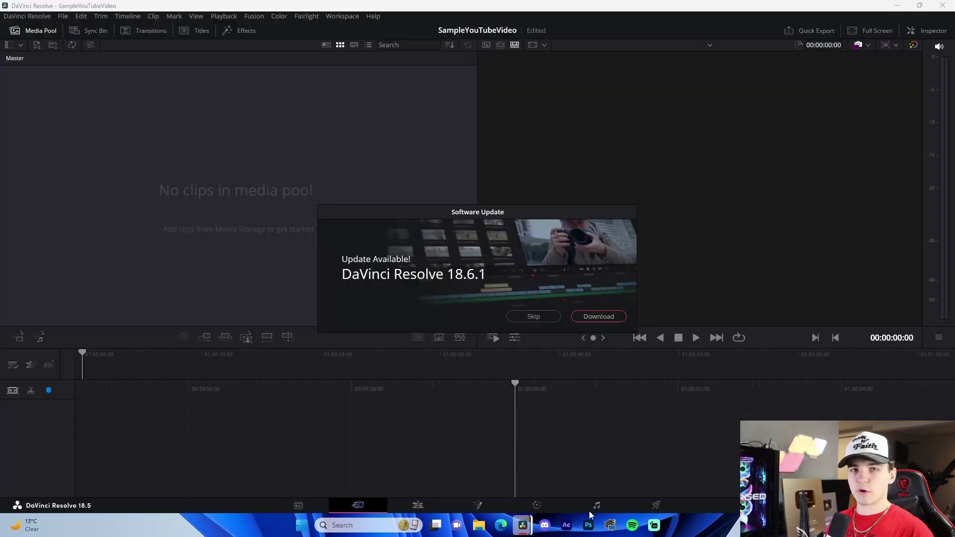
click(529, 318)
Switch to the Edit page and set the project's timeline frame rate to 60 frames per second
click(413, 503)
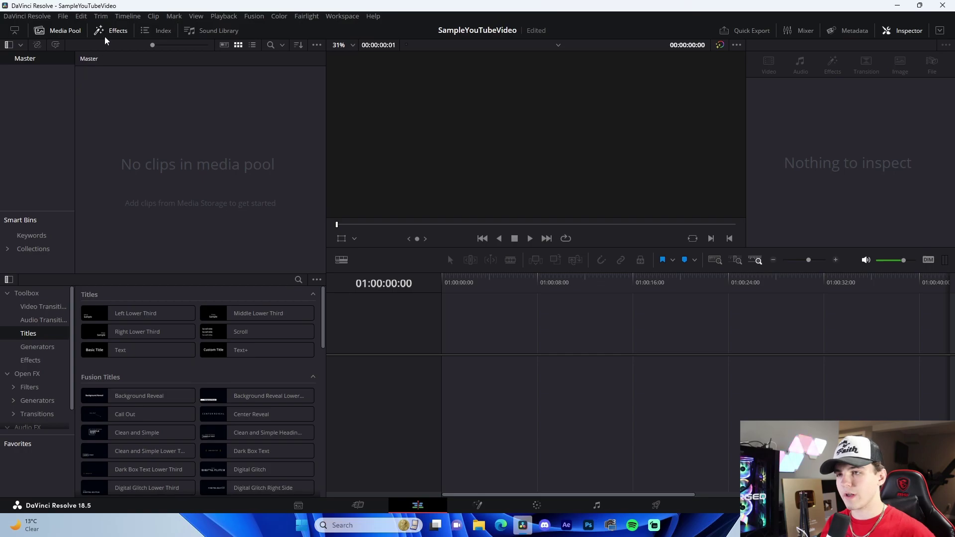
click(64, 16)
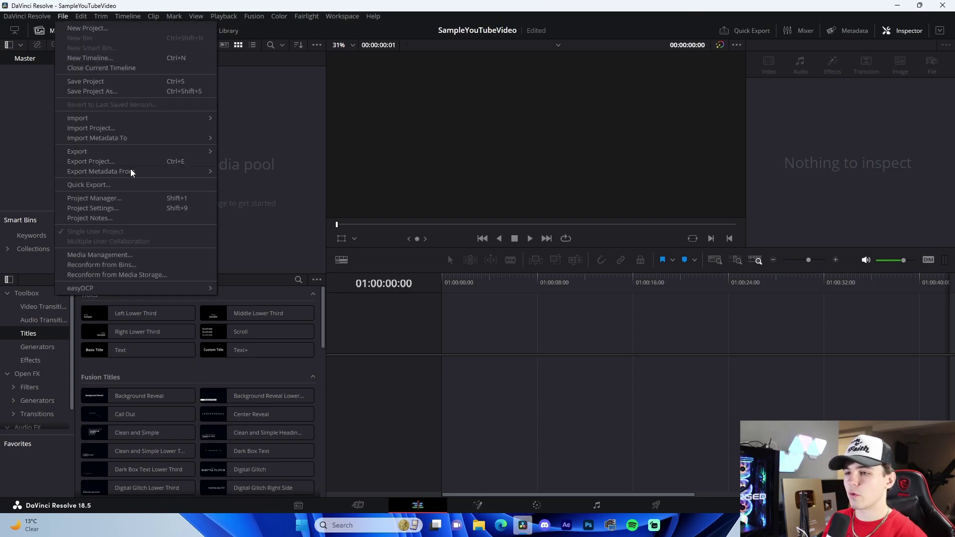
click(100, 208)
click(475, 203)
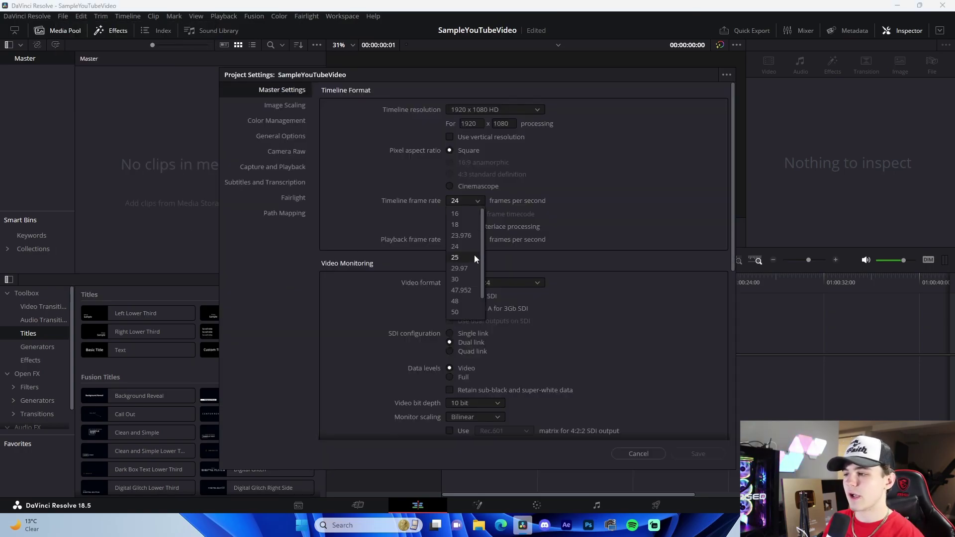
click(461, 313)
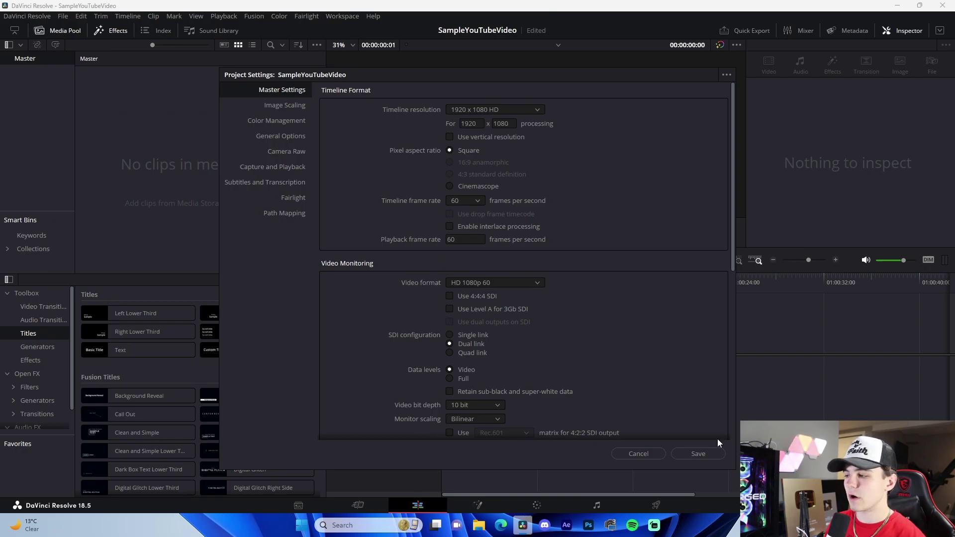
click(708, 453)
Import the video clips MVI_1989 and MVI_1990 from the Camera Footage folder into the media pool
click(479, 525)
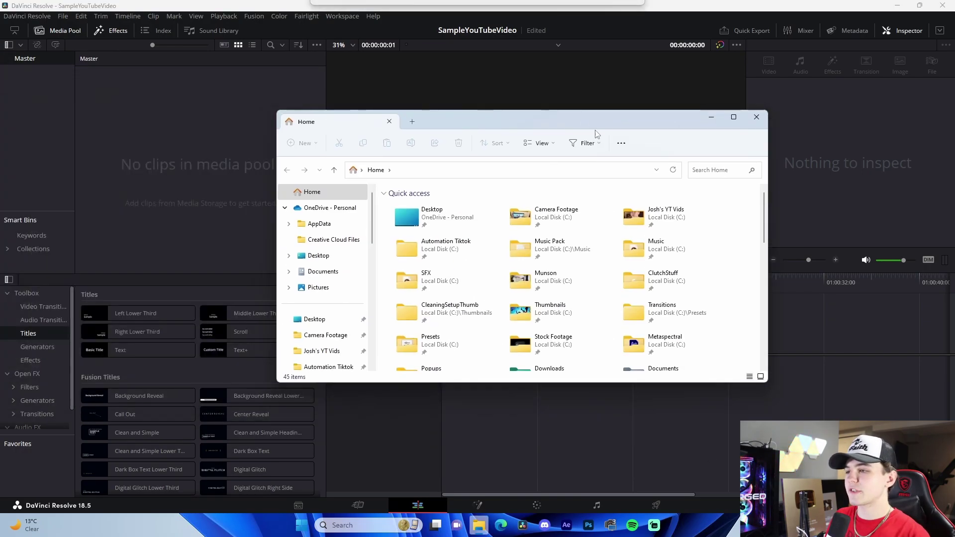
click(325, 334)
scroll(599, 327, down, 10)
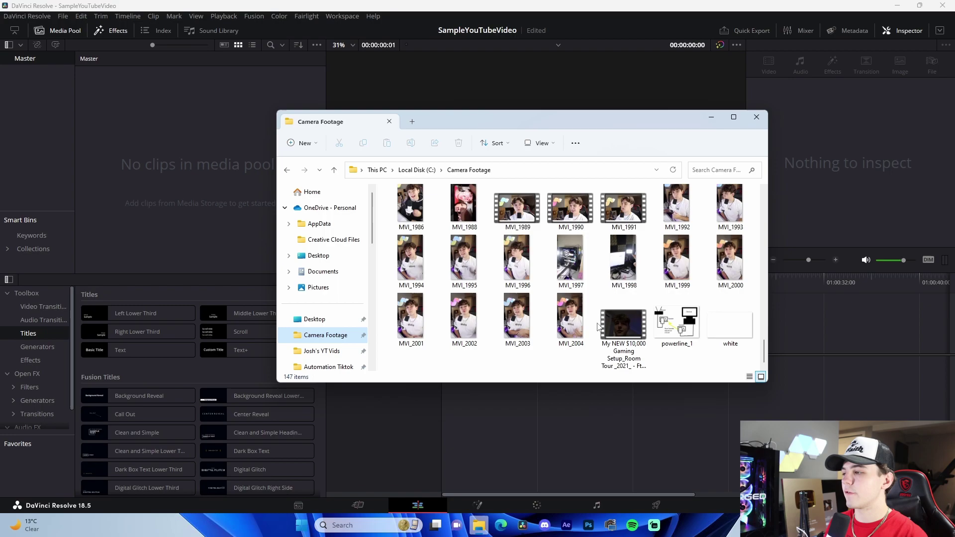
scroll(599, 326, up, 1)
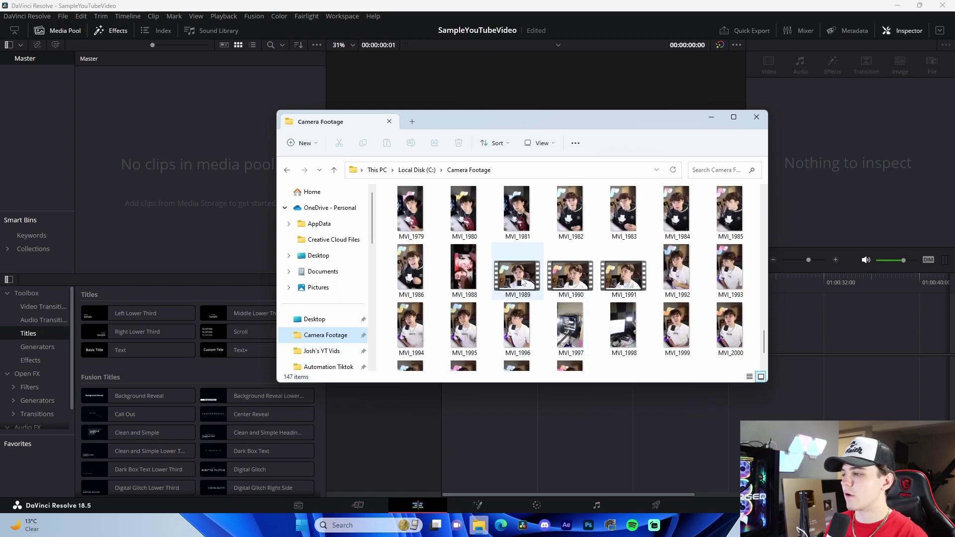
drag(522, 282, 154, 124)
key(Return)
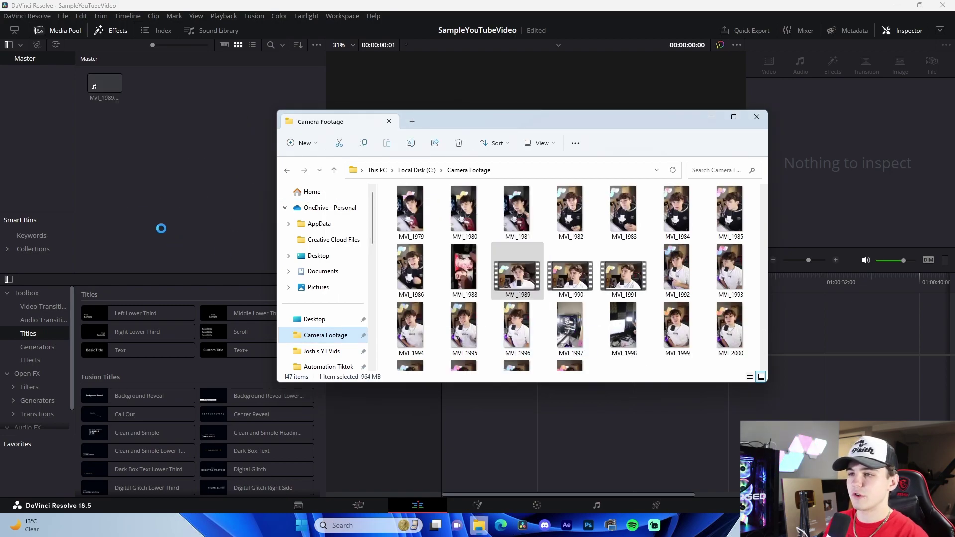
click(113, 128)
click(478, 525)
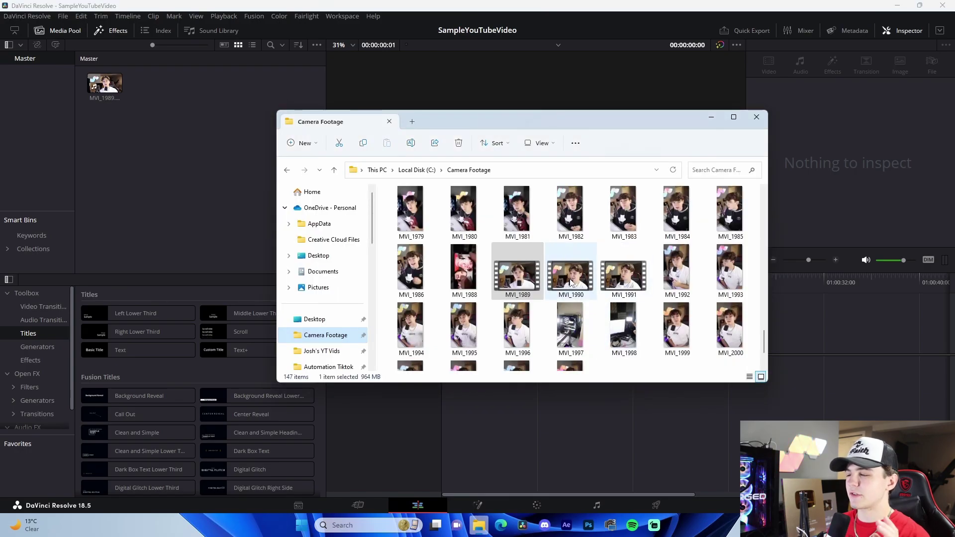
drag(570, 283, 98, 137)
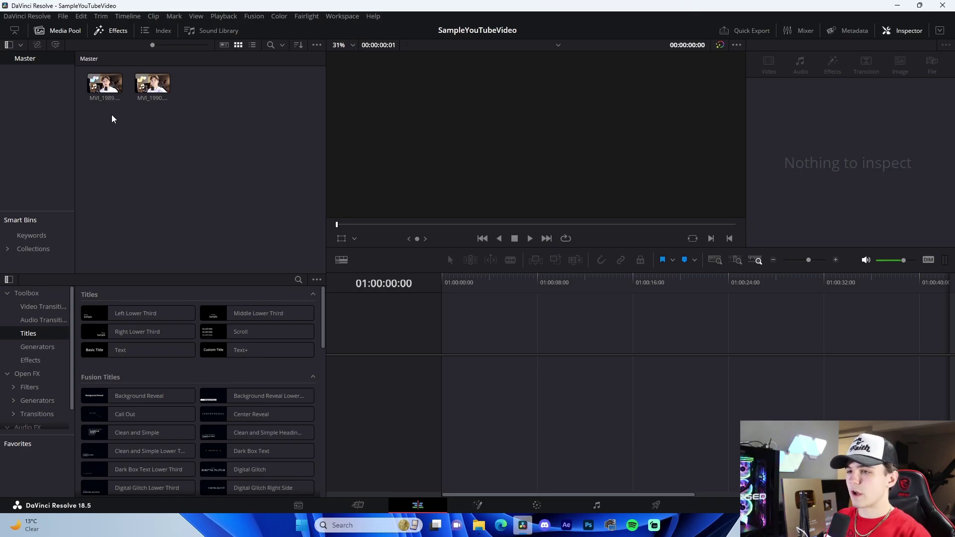
Place the MVI_1989 clip at the start of the empty timeline
click(103, 90)
drag(105, 85, 477, 368)
click(544, 337)
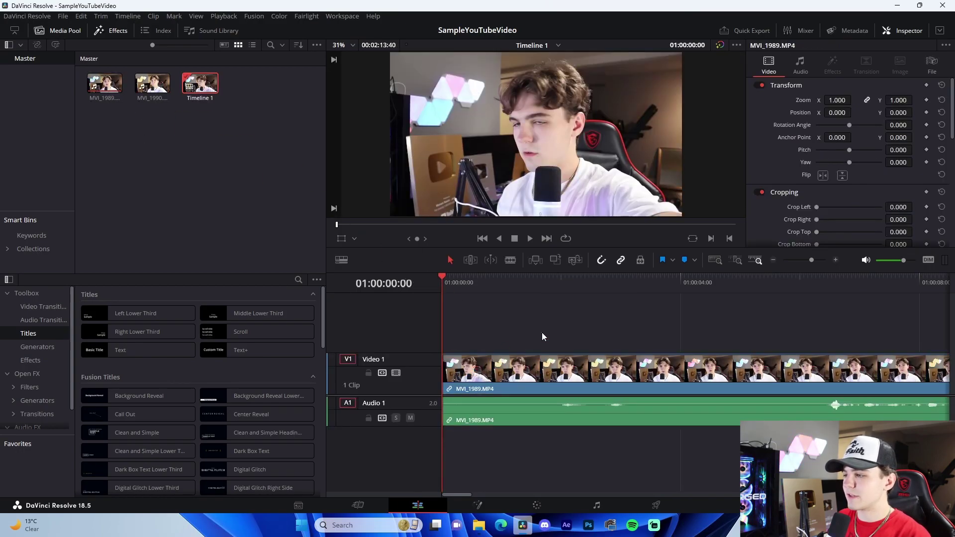
Find the start of the good take by playback and split the clip just before the speech at about 01:00:31
click(585, 403)
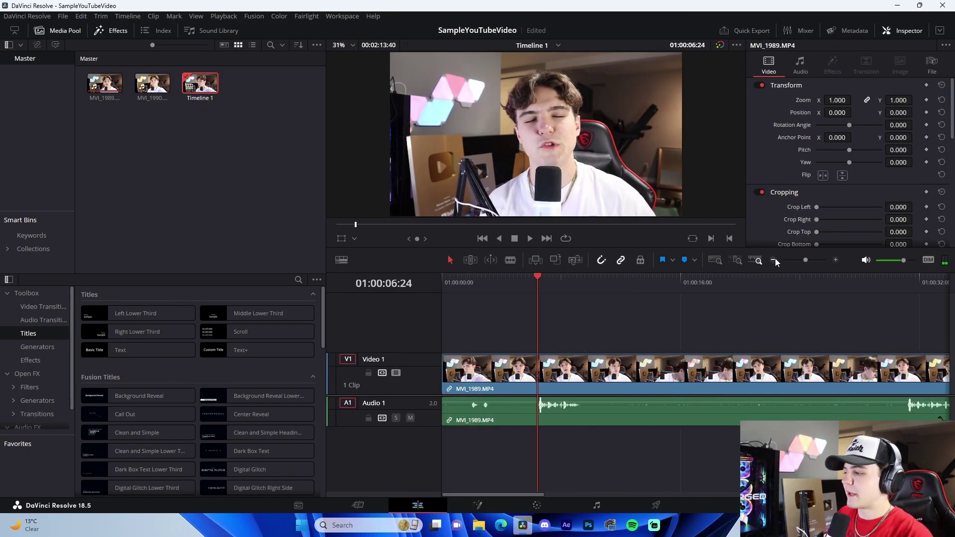
scroll(690, 345, right, 5)
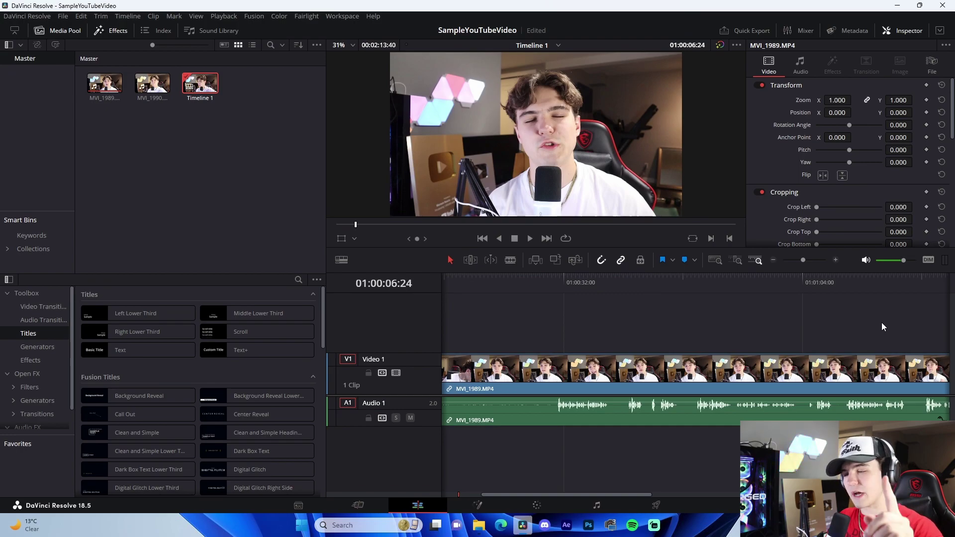
scroll(629, 305, left, 6)
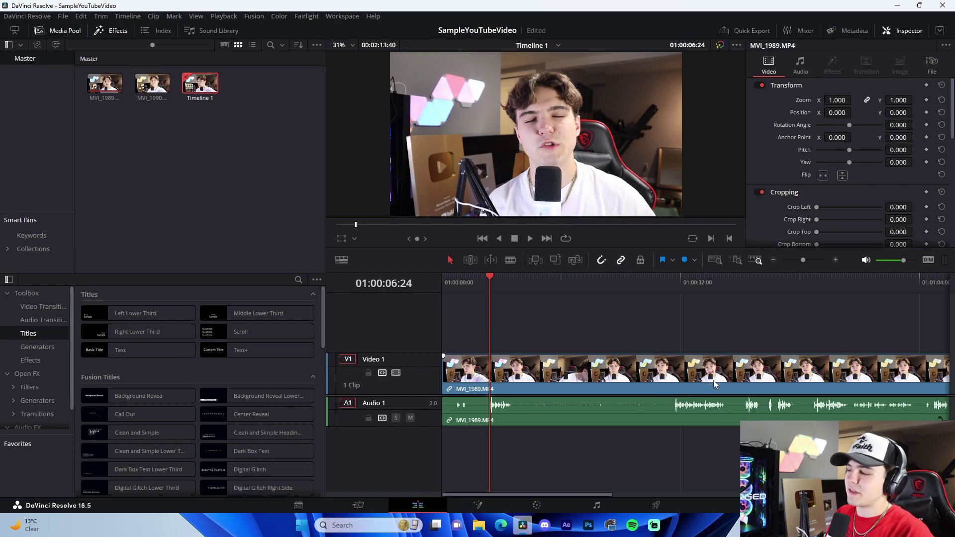
key(b)
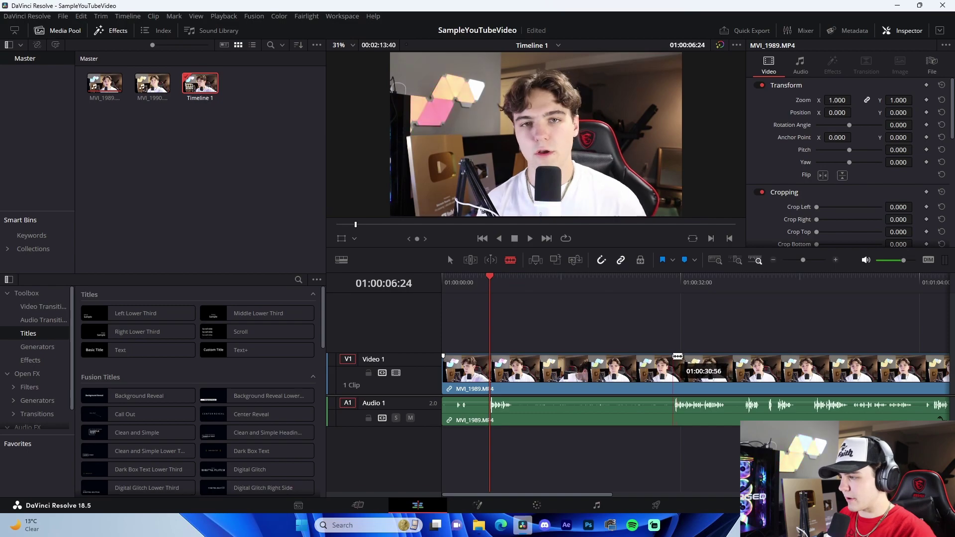
click(672, 287)
key(space)
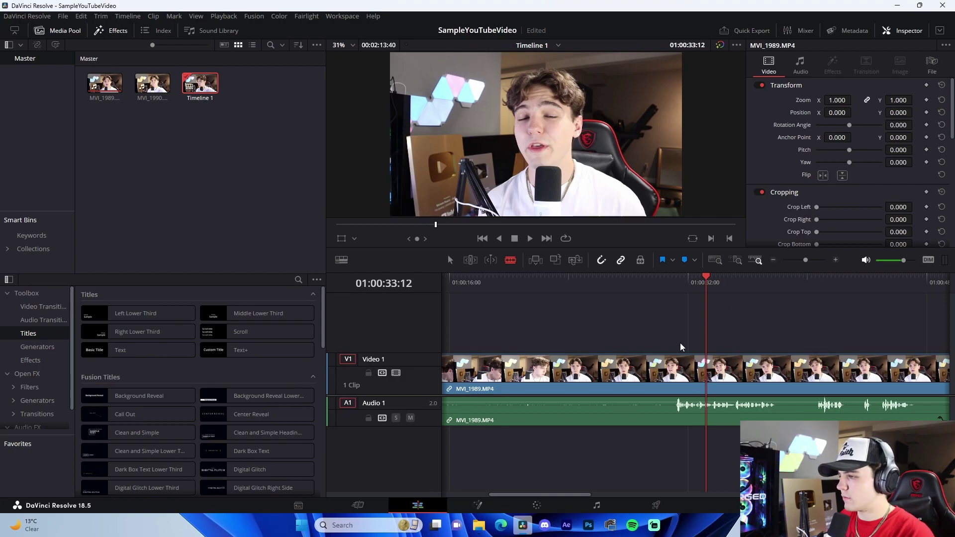
key(a)
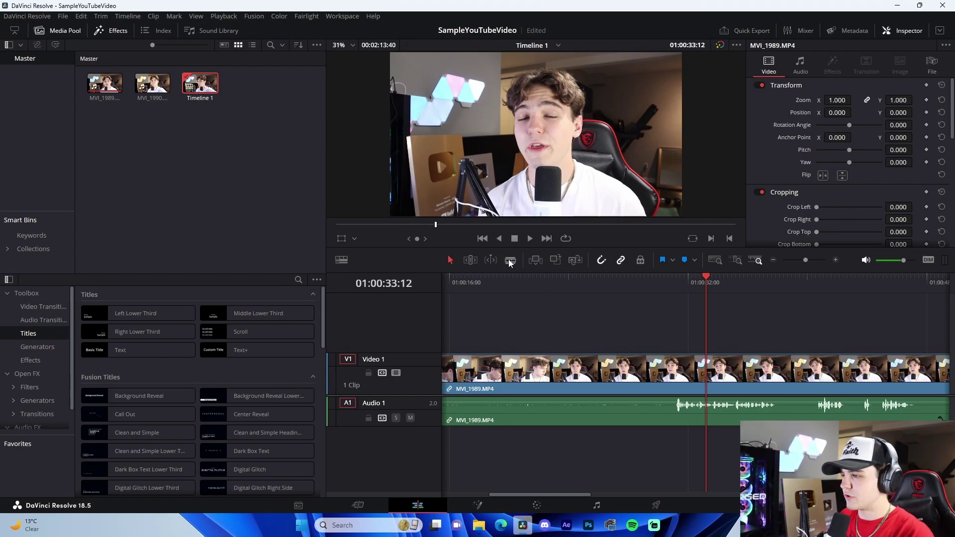
click(675, 371)
key(a)
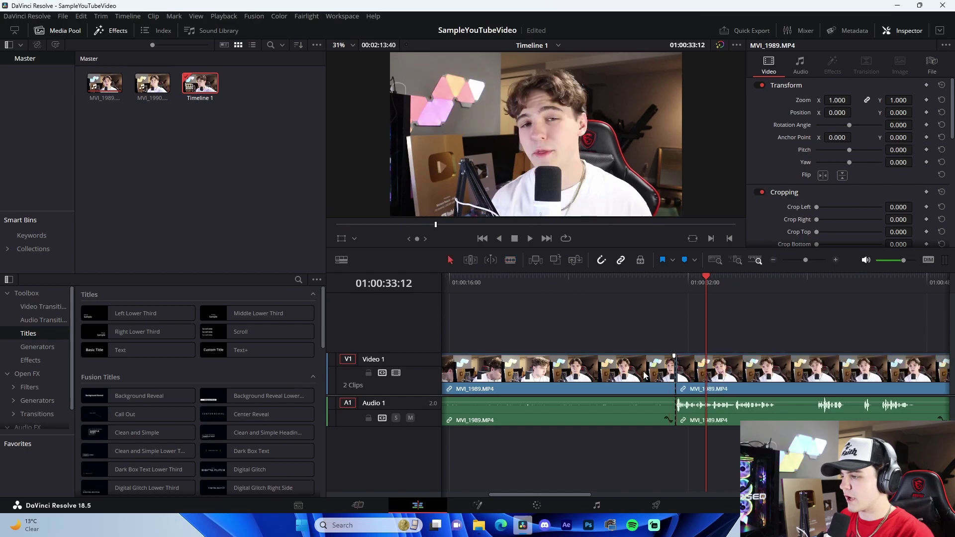
Split the clip again at the end of the first spoken section, at about 01:00:37:48
scroll(700, 383, right, 3)
key(b)
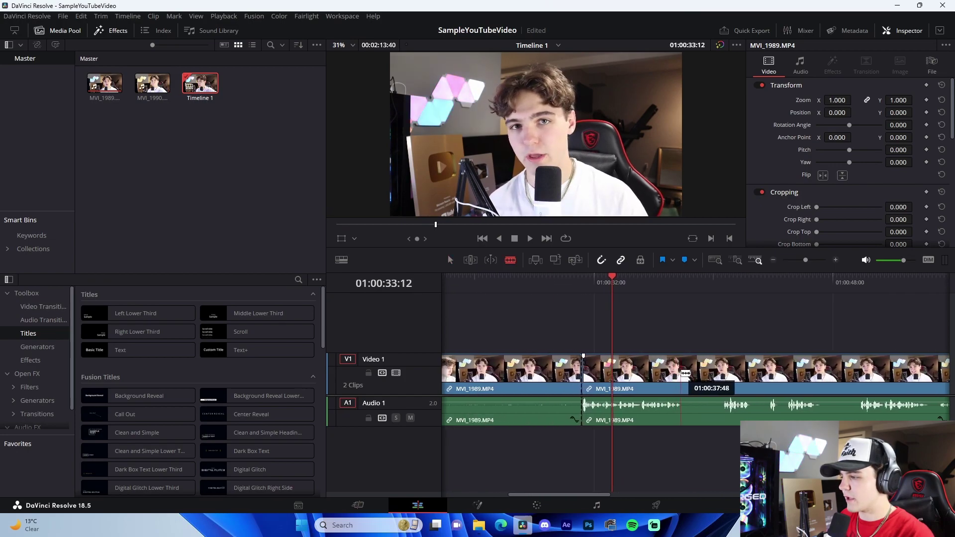
click(681, 373)
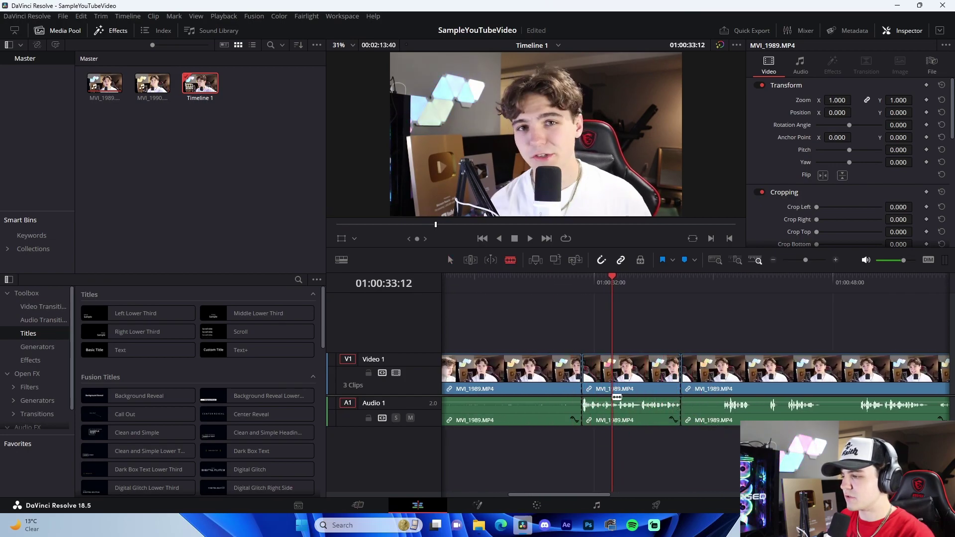
Delete the footage before the first cut and move the two remaining clips back to back to the timeline's start
scroll(619, 394, left, 3)
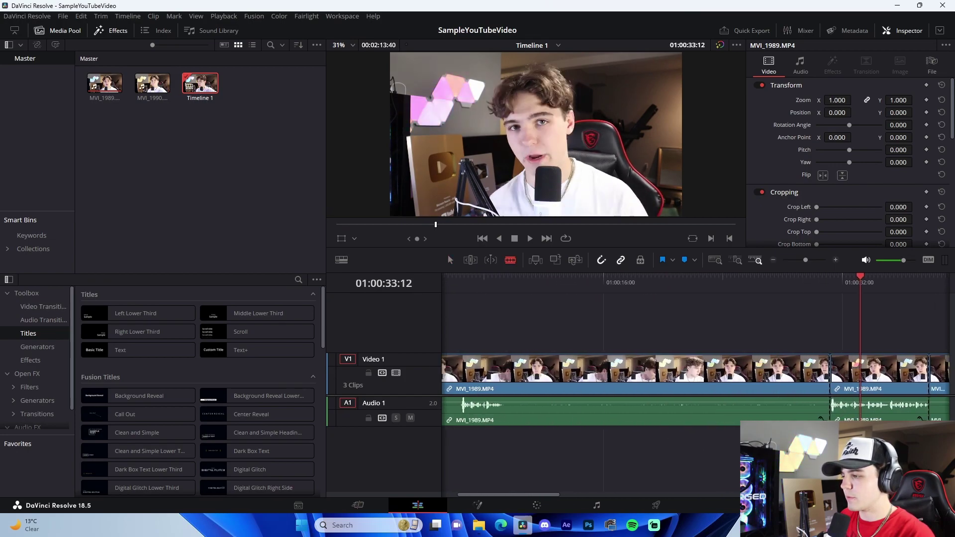
click(735, 377)
key(BackSpace)
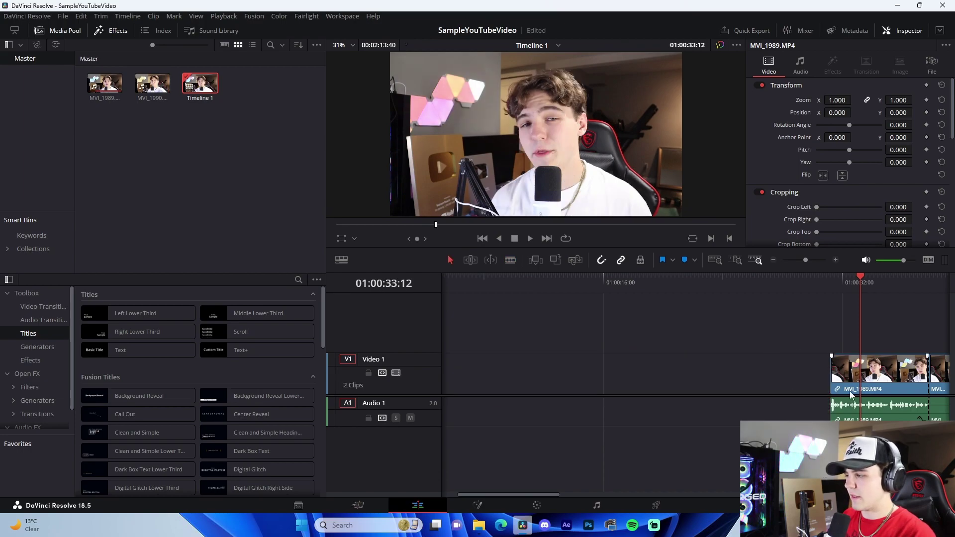
drag(865, 386, 399, 398)
scroll(695, 391, right, 2)
drag(885, 379, 585, 367)
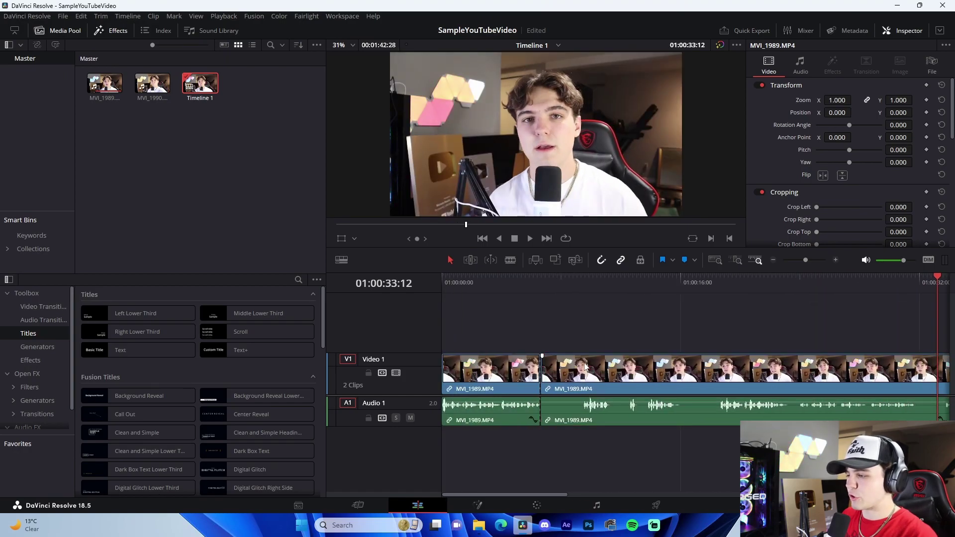
Split the second clip where speech resumes at about 01:00:09:34 and ripple delete the silent piece before it
key(b)
click(584, 368)
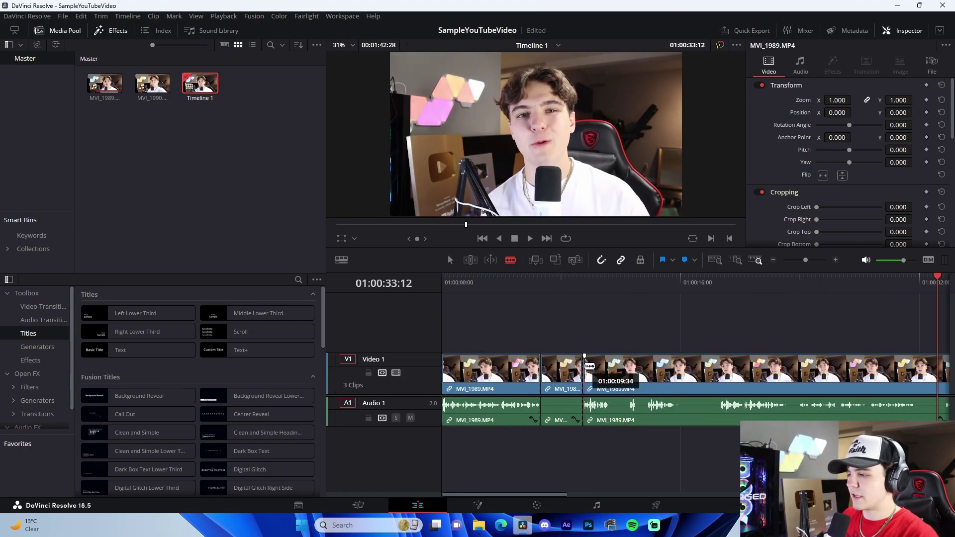
key(a)
click(568, 372)
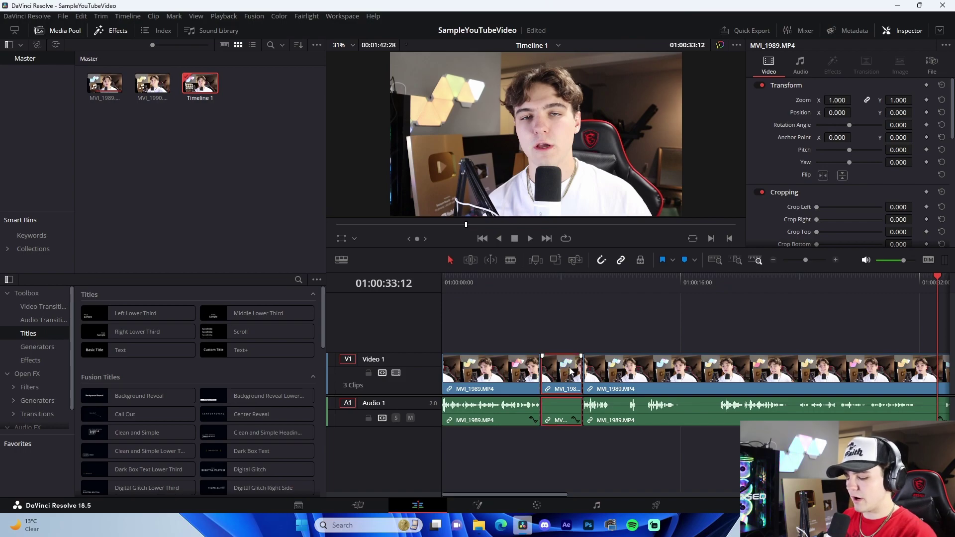
key(Delete)
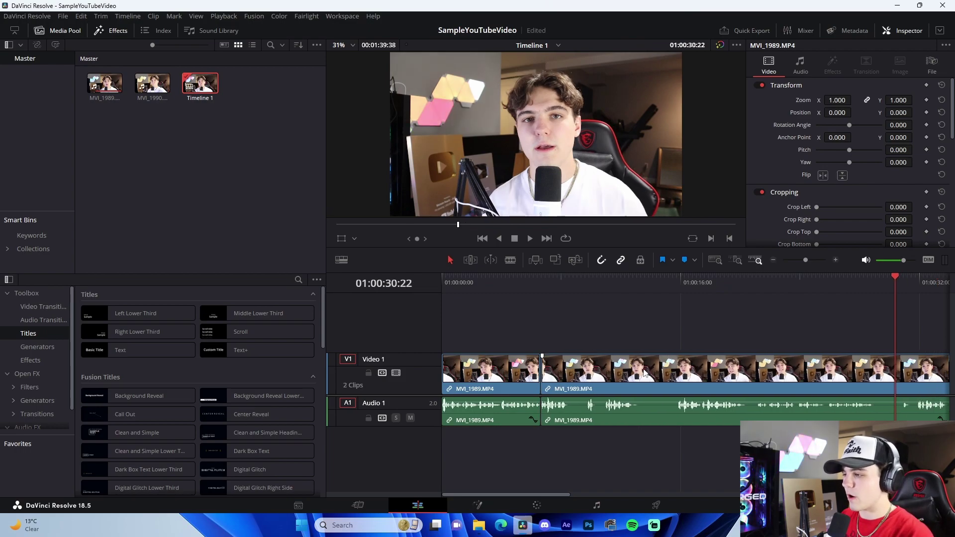
Cut the second clip at about 01:00:29:08 and delete the footage after that point
drag(527, 290, 532, 291)
key(b)
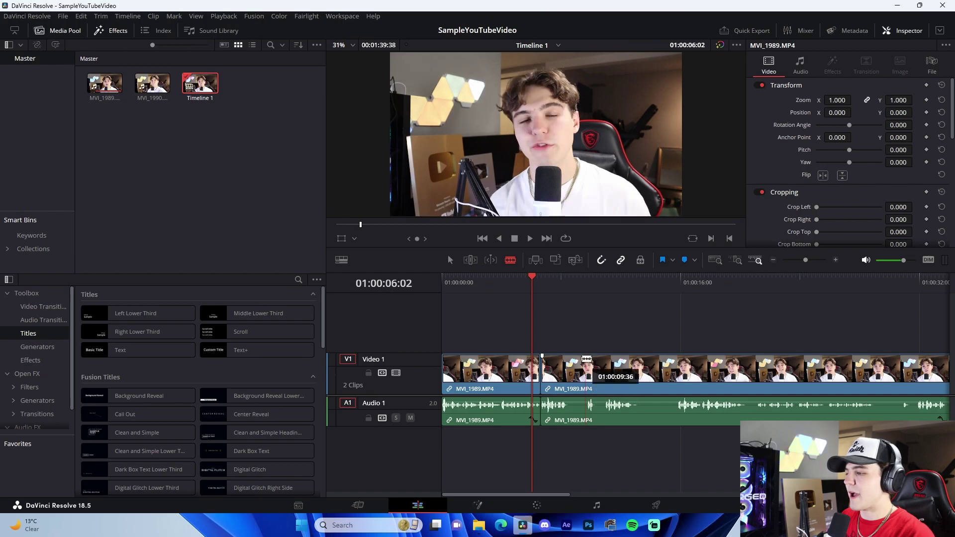
scroll(756, 360, right, 1)
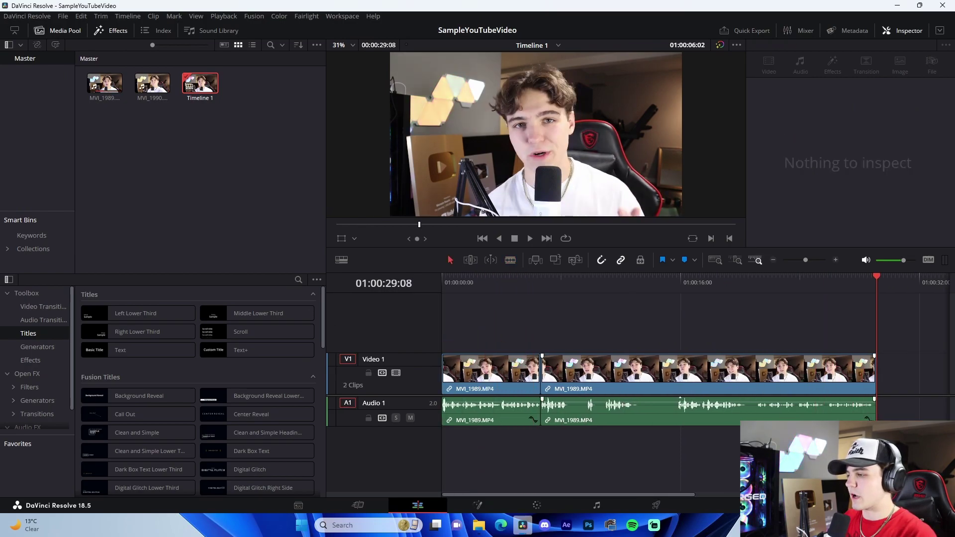
Split the second clip with the Blade tool before and after each silent gap, between about 8 and 21 seconds
key(b)
click(567, 365)
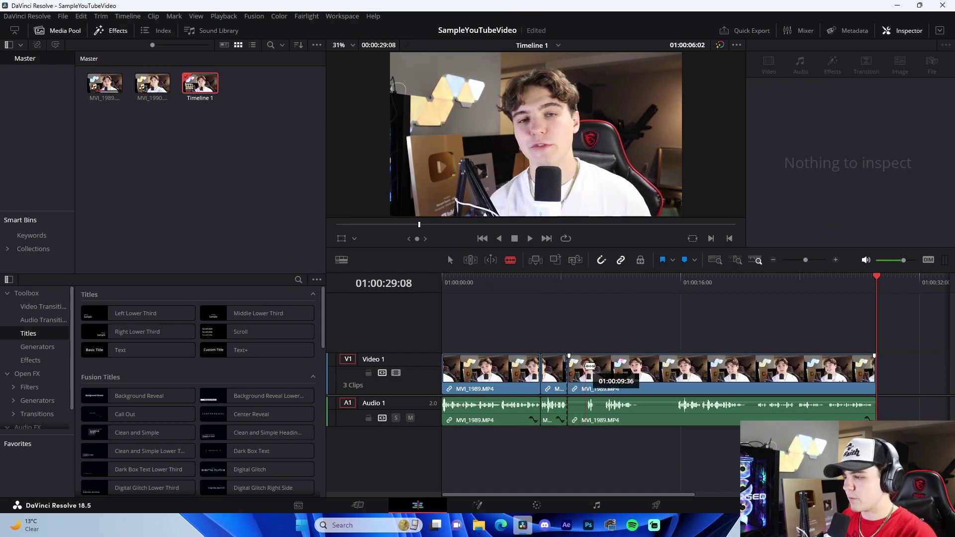
click(586, 368)
click(597, 371)
click(604, 373)
click(638, 371)
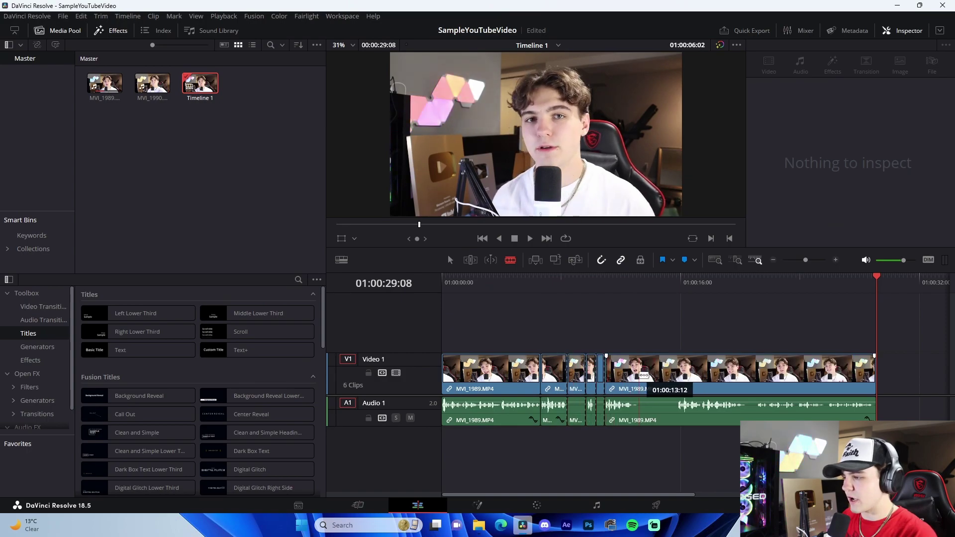
click(679, 371)
click(748, 372)
click(757, 374)
Select the four silent pieces between the speech clips and delete them
key(a)
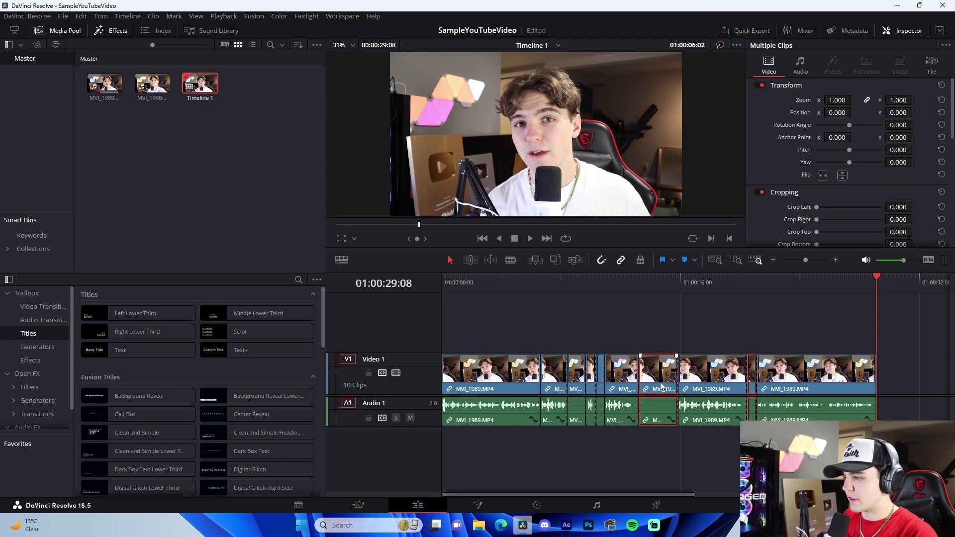
ctrl+click(571, 381)
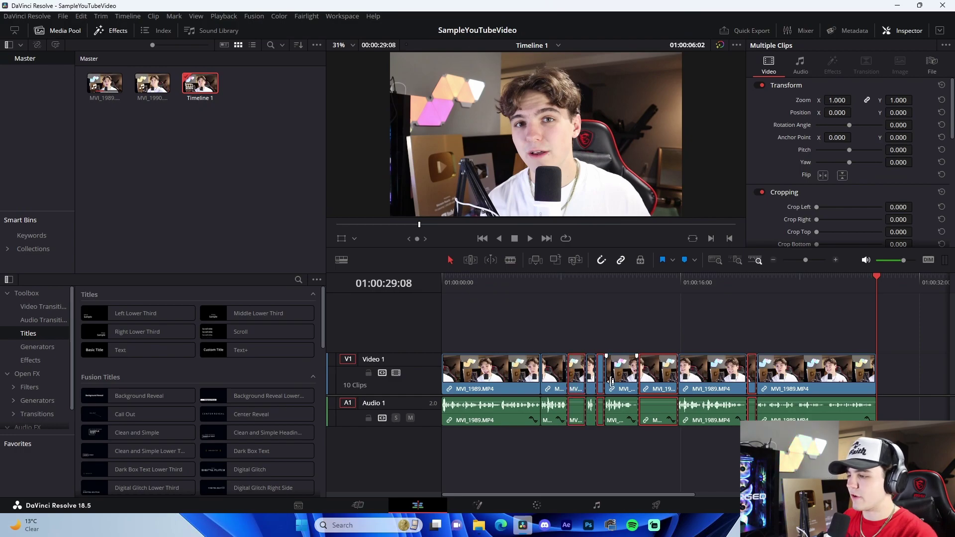
key(BackSpace)
Close the gaps on Video 1 by moving the remaining clips back to back
drag(711, 374, 672, 375)
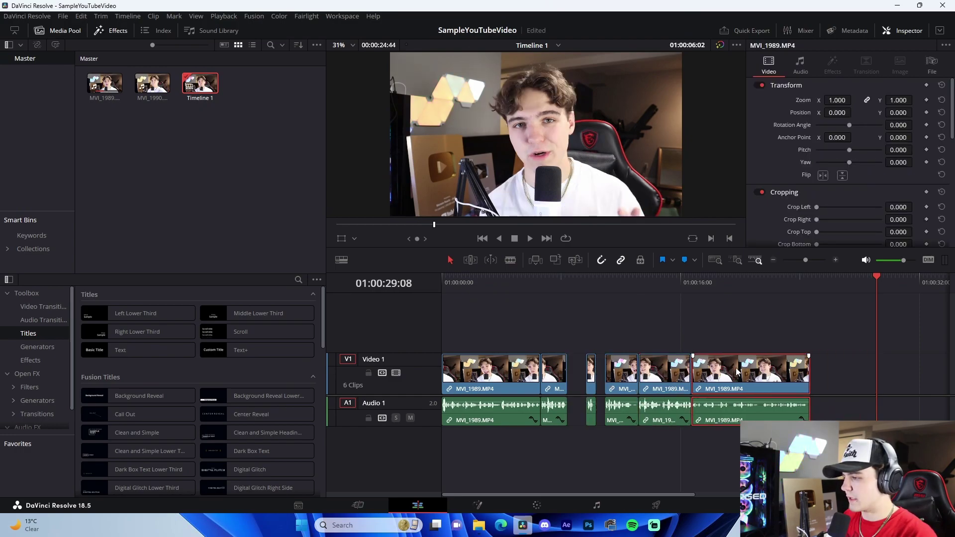
drag(818, 380, 767, 381)
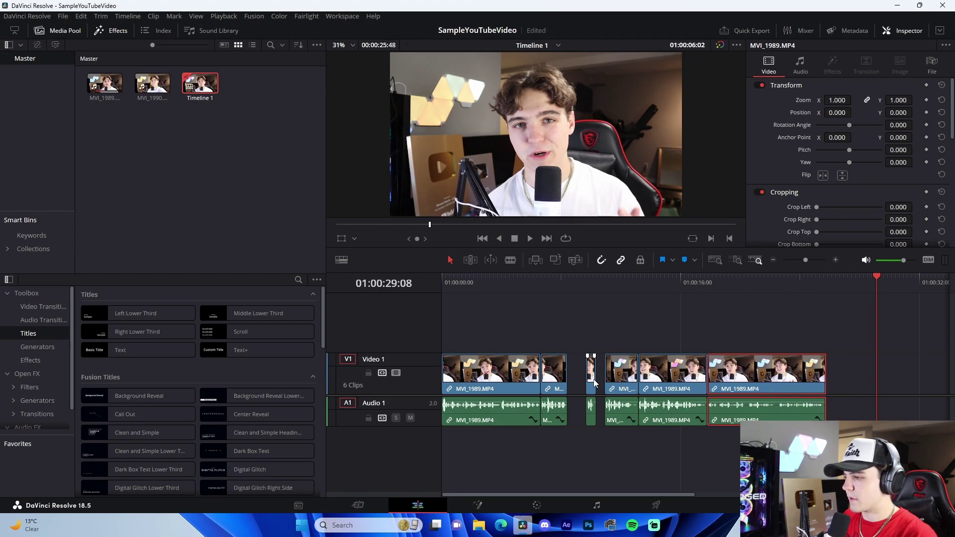
drag(590, 373, 601, 373)
drag(858, 368, 599, 381)
drag(674, 381, 647, 381)
click(657, 334)
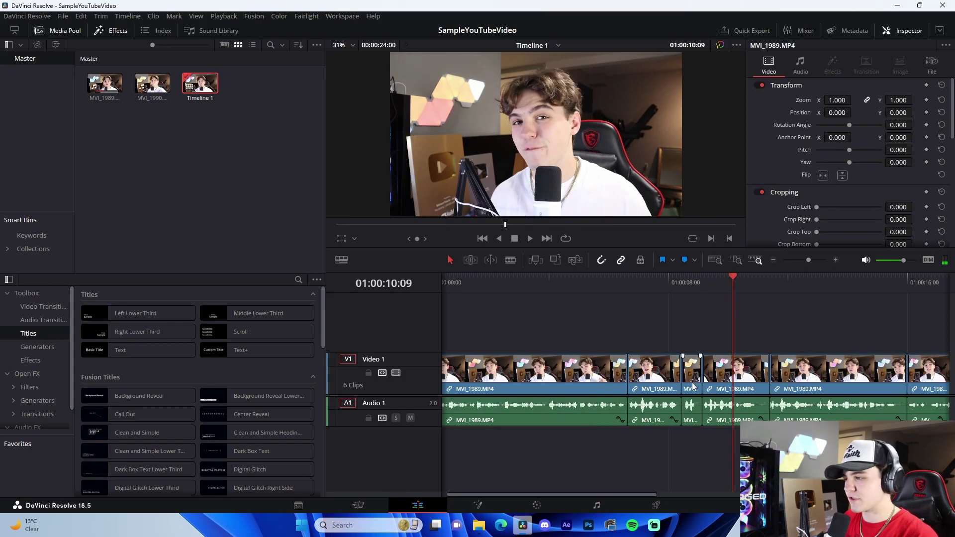
Ripple delete the very short third clip at about 8 seconds
click(691, 376)
key(BackSpace)
click(772, 286)
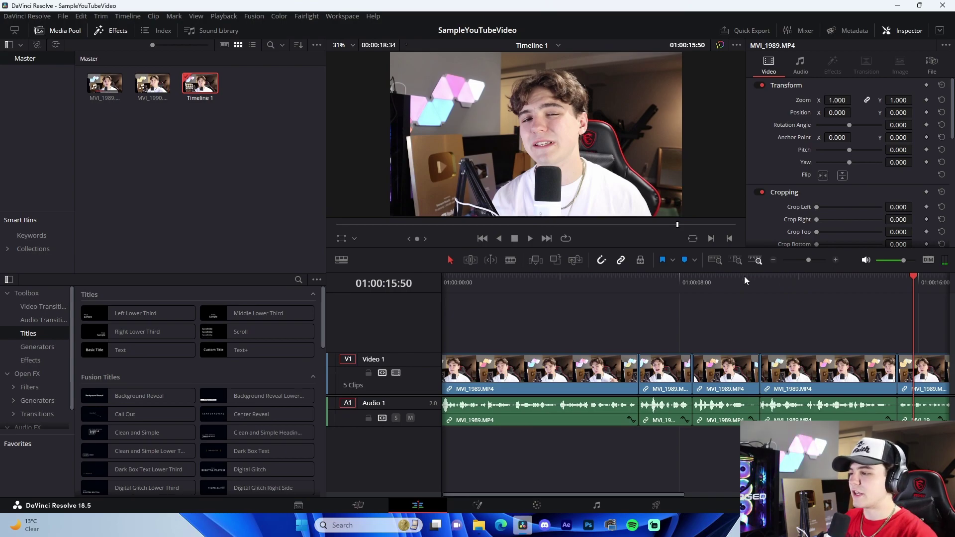
Move the second clip up to Video 2 so its start slightly overlaps the end of the first clip
click(612, 286)
click(836, 259)
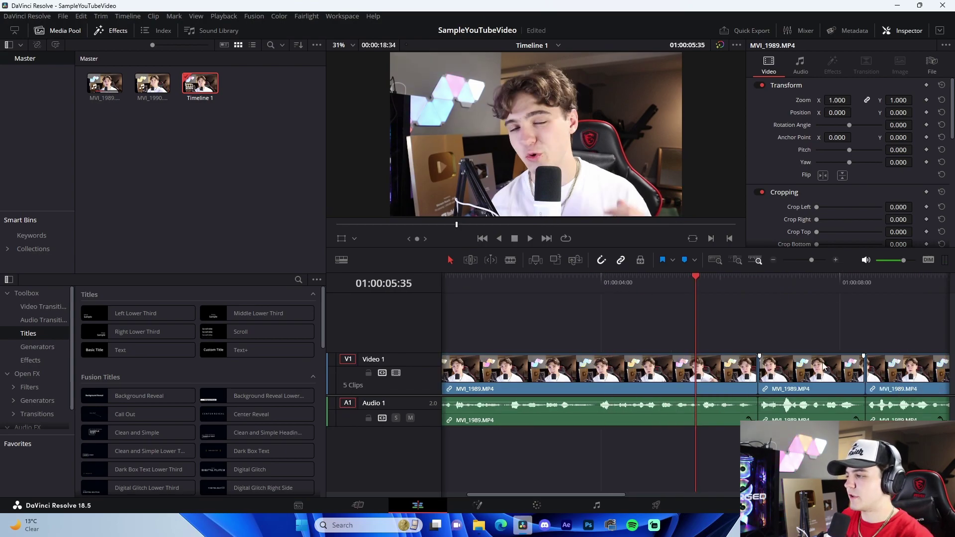
drag(798, 375, 785, 340)
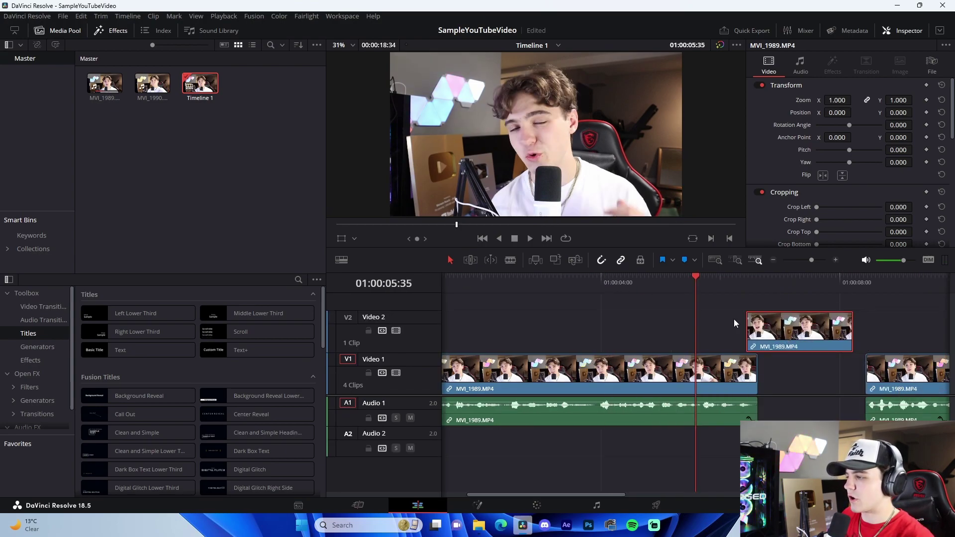
key(space)
click(795, 383)
scroll(806, 368, right, 3)
key(space)
Stagger the remaining clips alternately across Video 1 and Video 2 with slight overlaps at each cut
drag(778, 375, 750, 375)
drag(875, 376, 831, 378)
scroll(825, 343, right, 6)
scroll(831, 378, right, 1)
scroll(787, 377, right, 2)
scroll(787, 377, left, 8)
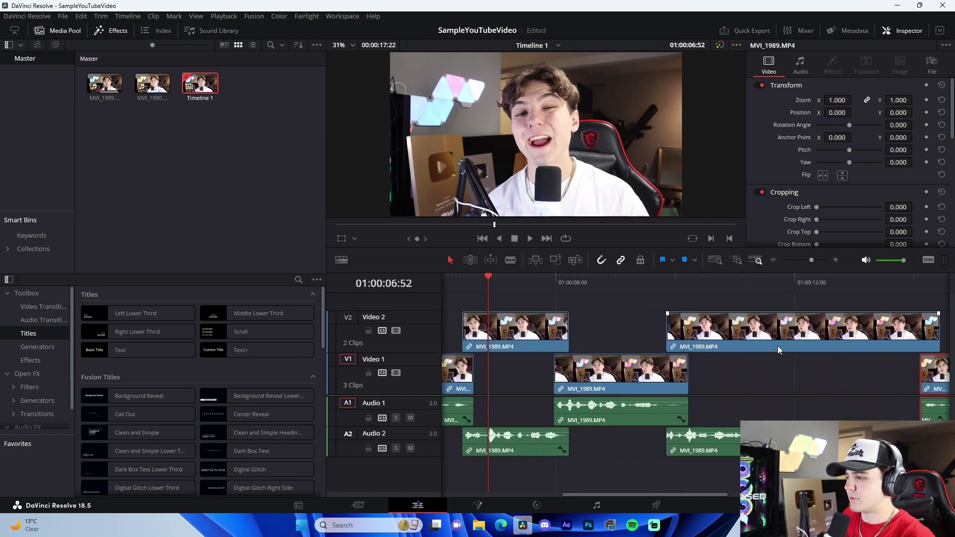
Try the first Video 2 clip without overlap, play back the cut, and restore its overlap with the first clip
click(635, 282)
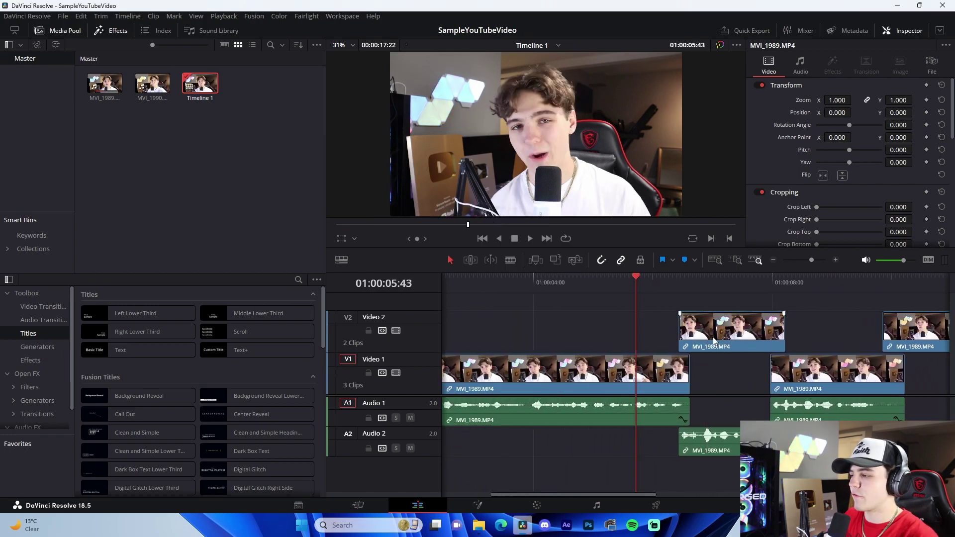
drag(714, 341, 726, 343)
key(space)
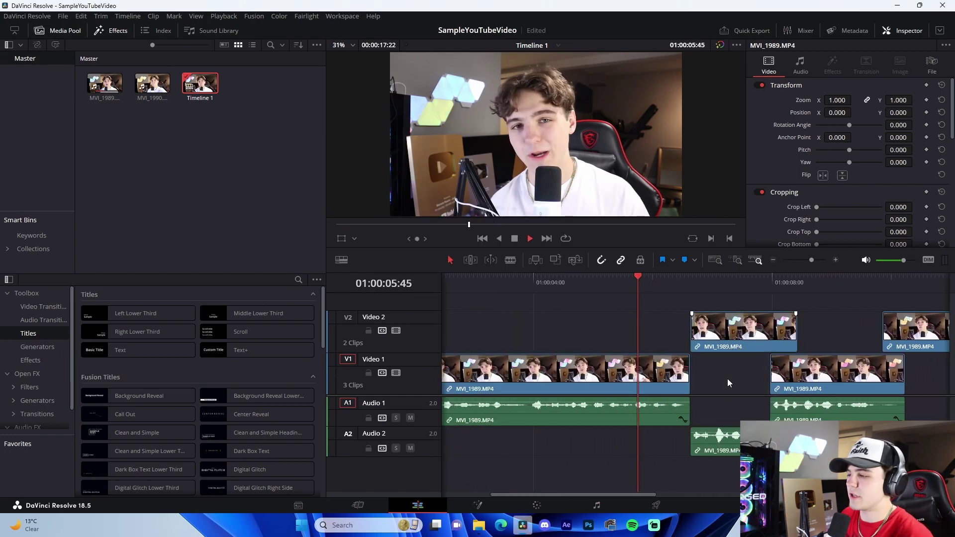
key(space)
click(706, 336)
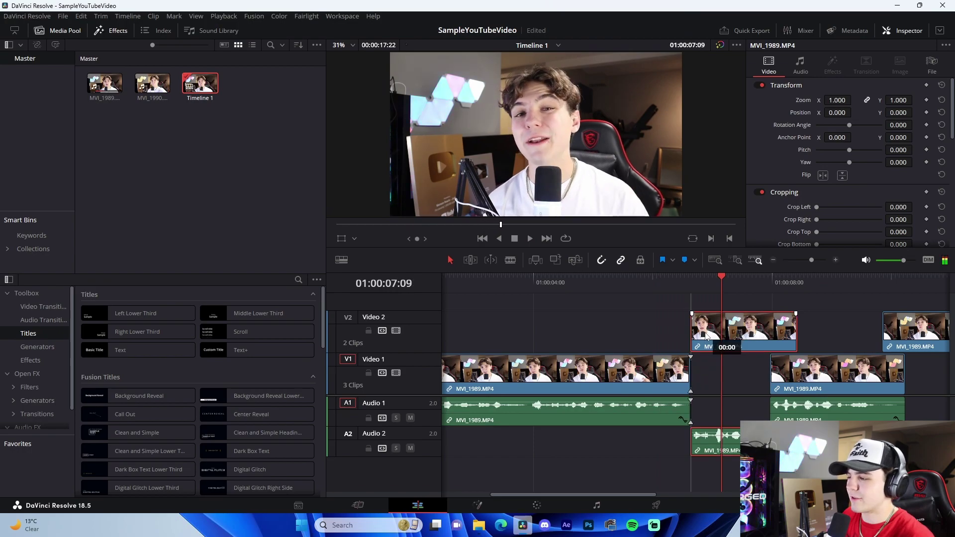
drag(706, 336, 703, 339)
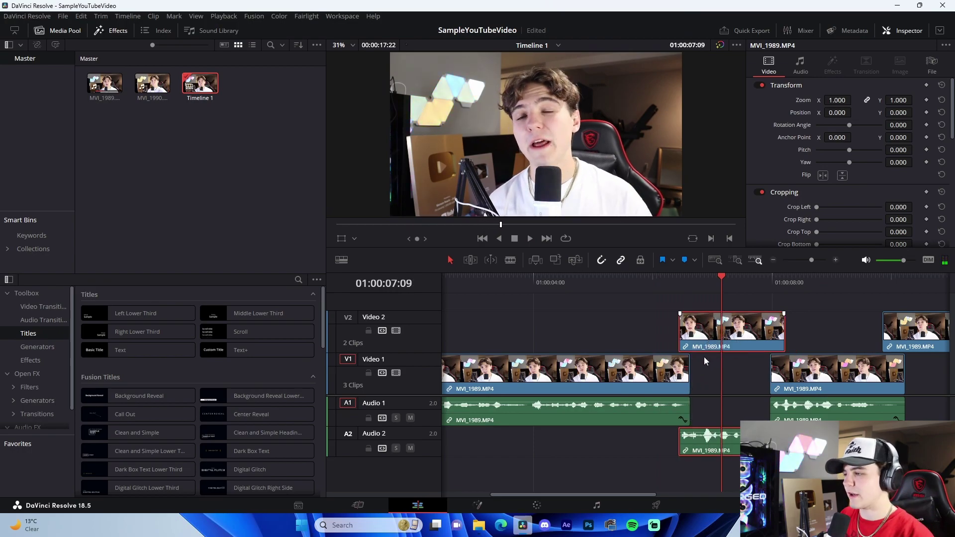
Play back the overlapping cut between the first two clips to check the tighter pacing
click(607, 282)
key(space)
click(734, 400)
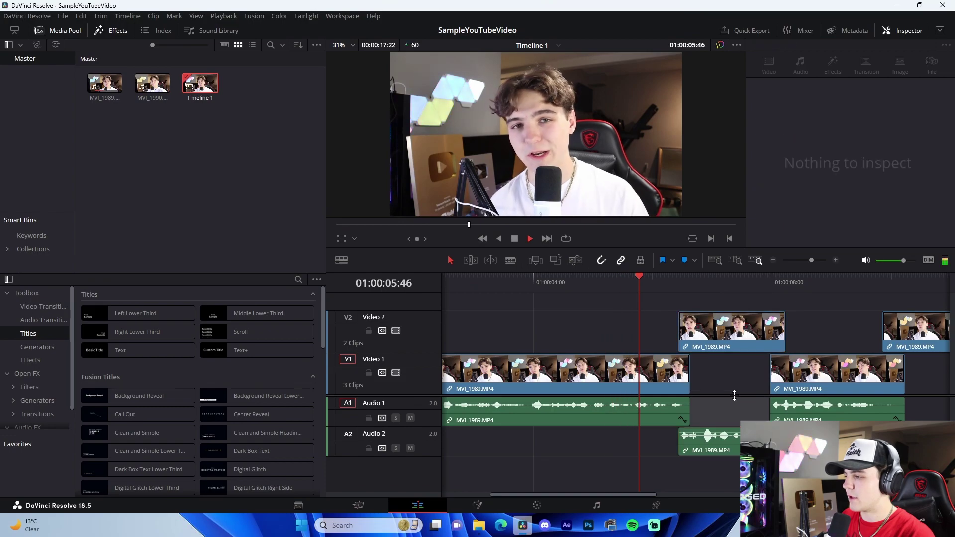
key(space)
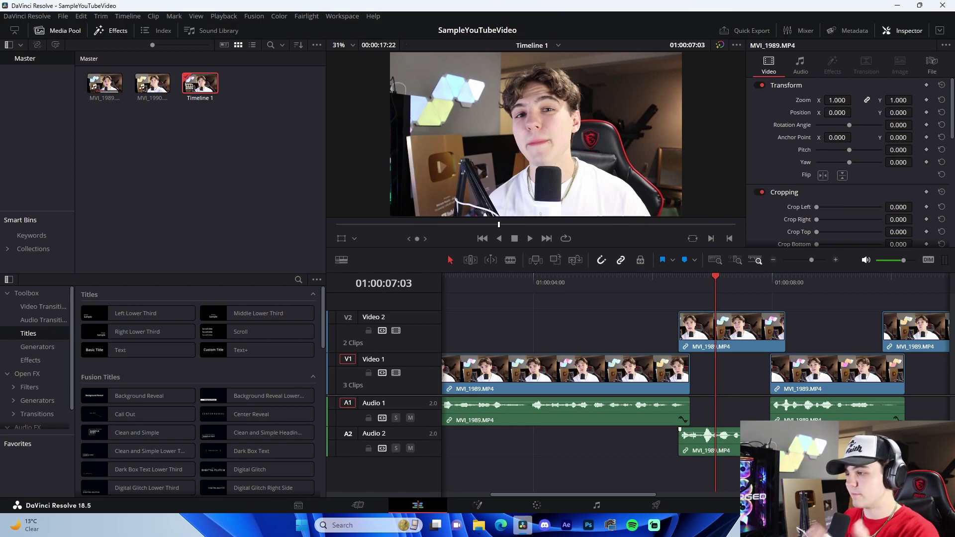
Select all clips on both video tracks and combine them into a new compound clip with the default name
scroll(666, 460, down, 3)
drag(666, 460, 423, 309)
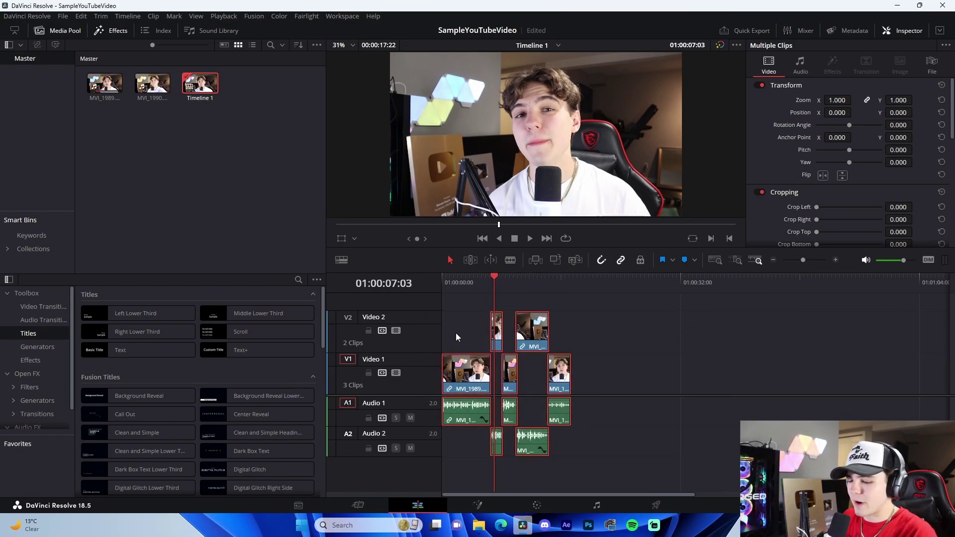
key(alt+c)
click(487, 291)
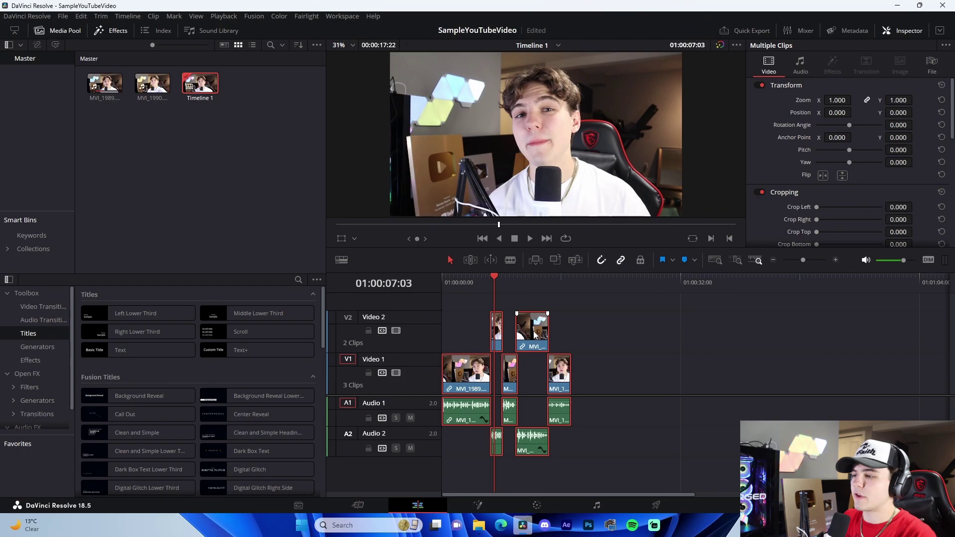
right_click(534, 335)
click(567, 17)
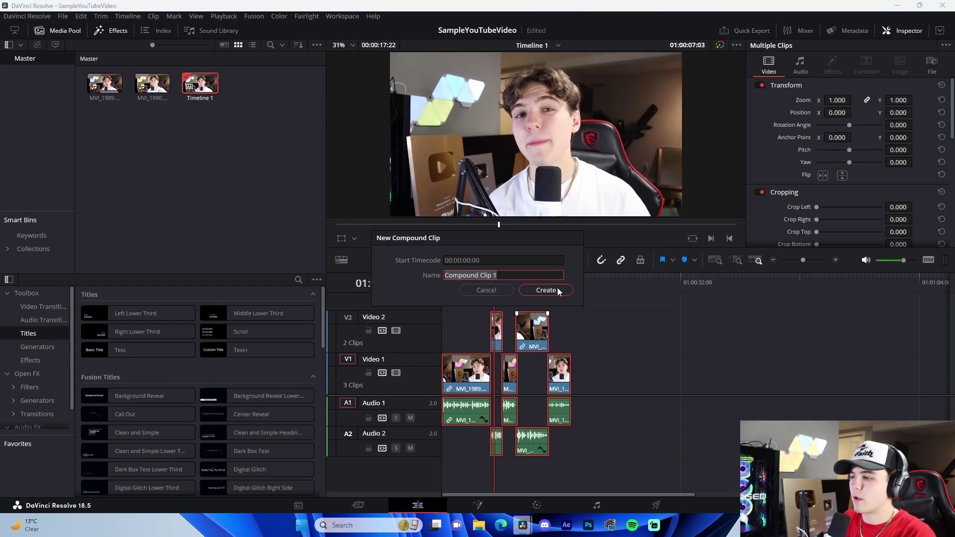
click(557, 290)
Add a Zoom keyframe at the very start of the compound clip
drag(494, 280, 422, 297)
click(833, 259)
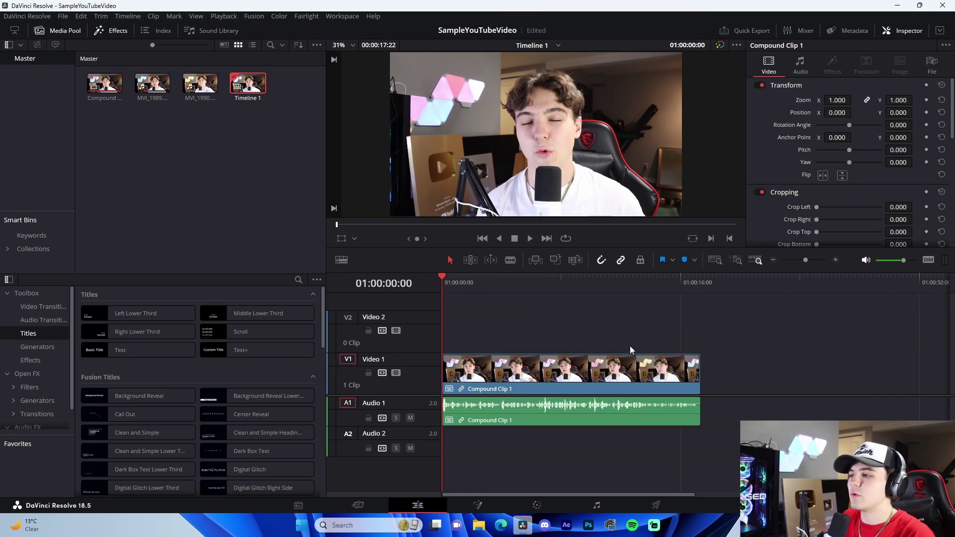
click(607, 380)
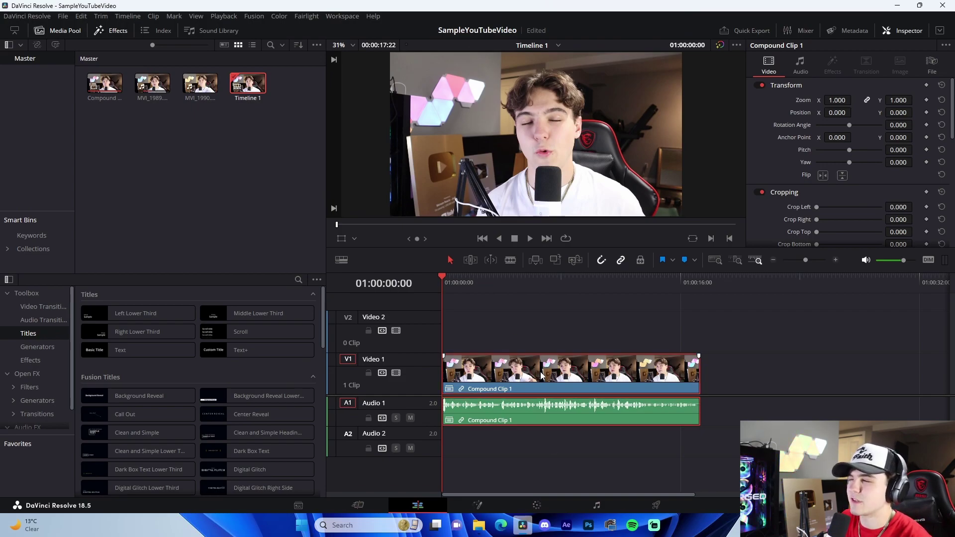
click(613, 327)
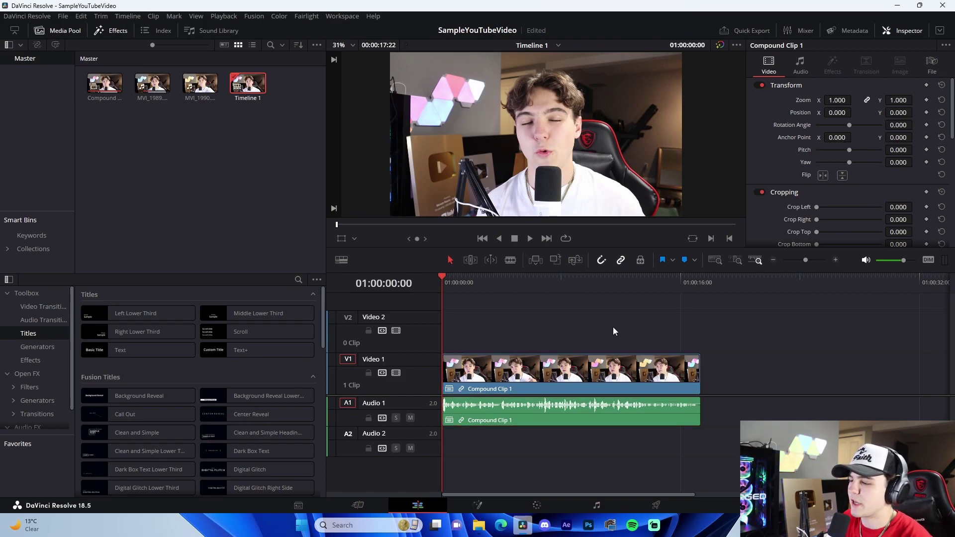
mouse_move(837, 99)
mouse_down()
mouse_move(854, 100)
mouse_move(822, 104)
mouse_up()
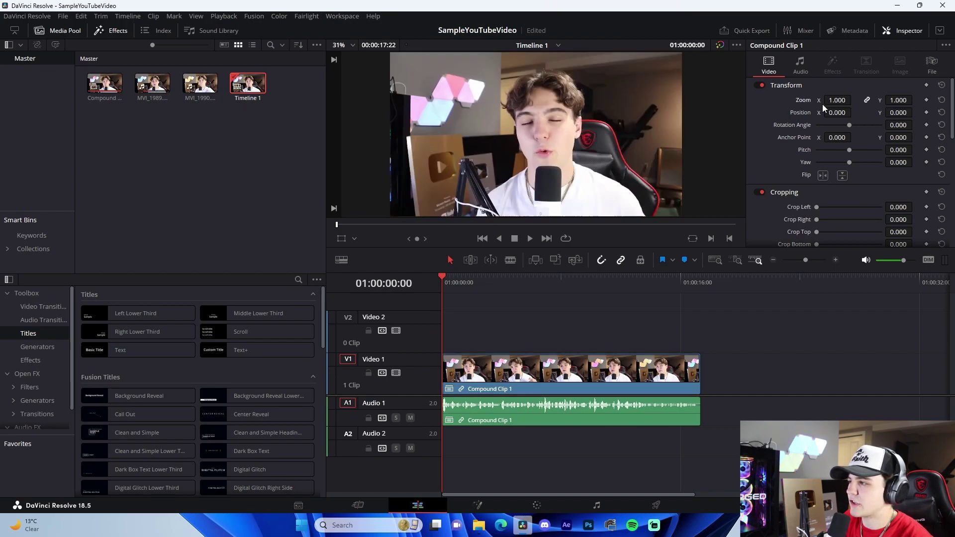
click(901, 31)
click(901, 31)
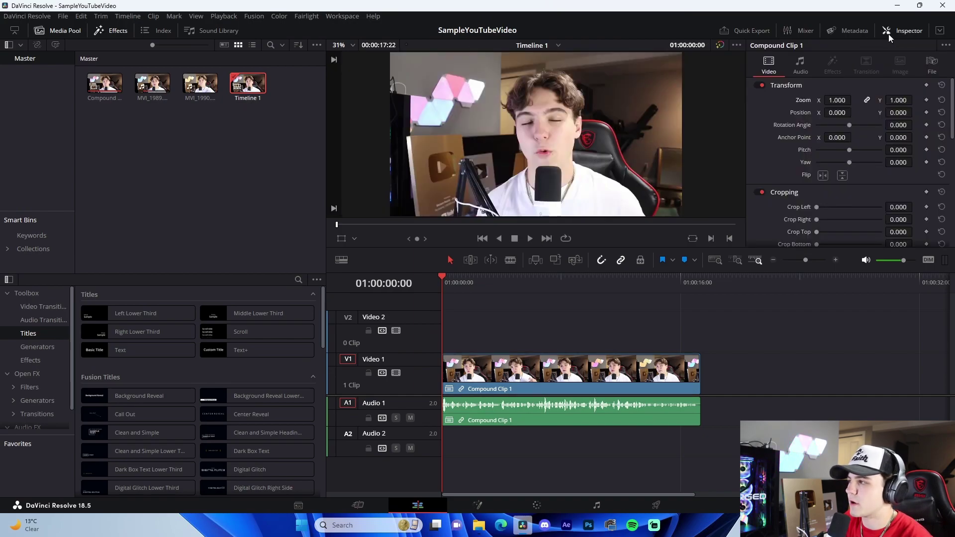
click(676, 368)
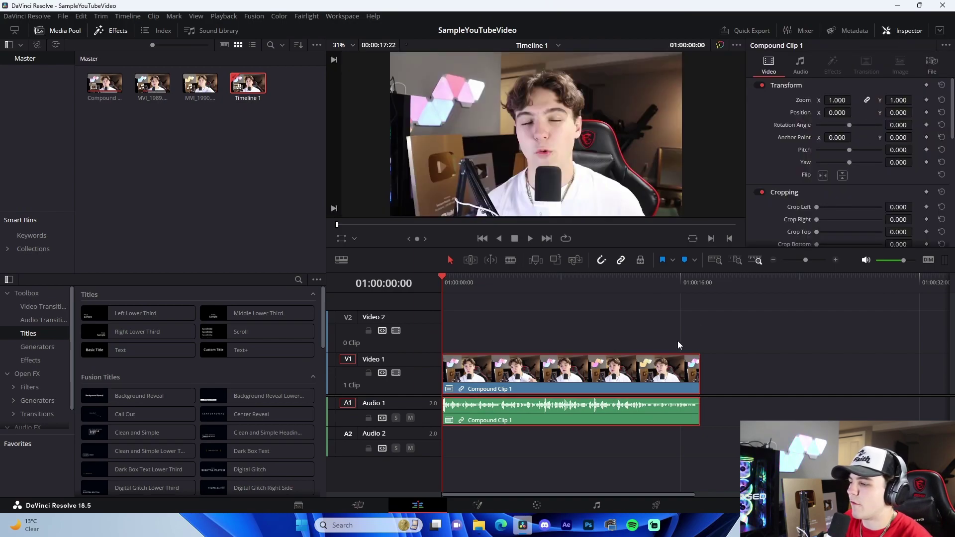
click(926, 100)
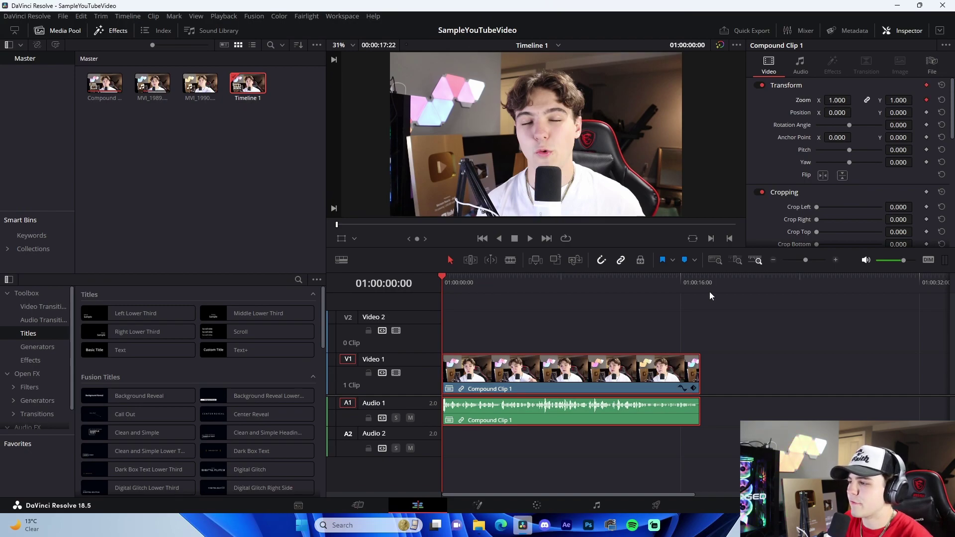
Set a Zoom value slightly above 1 at the compound clip's end to animate a slow zoom in
key(End)
click(837, 99)
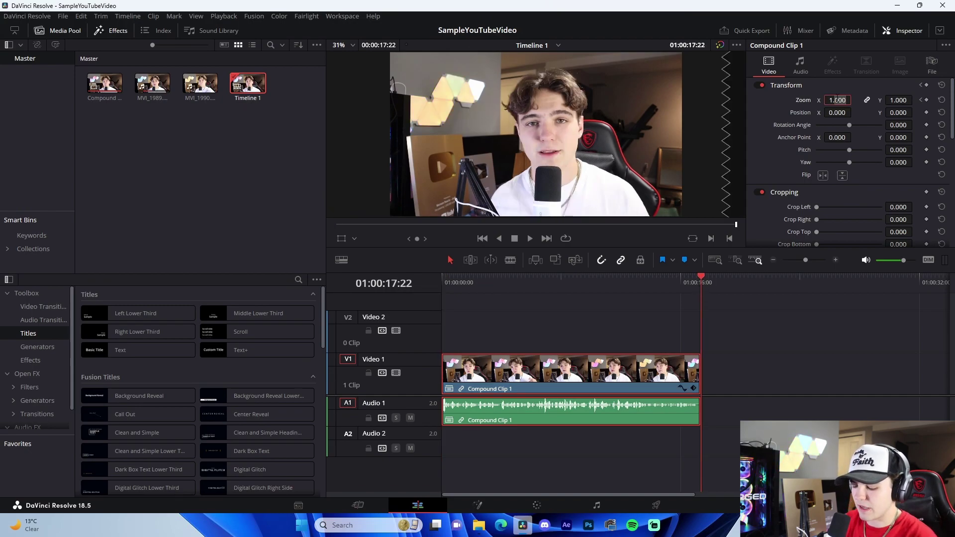
text(1)
key(Return)
click(777, 392)
Play back and scrub the first seconds of the compound clip to check the slow zoom
click(443, 277)
key(space)
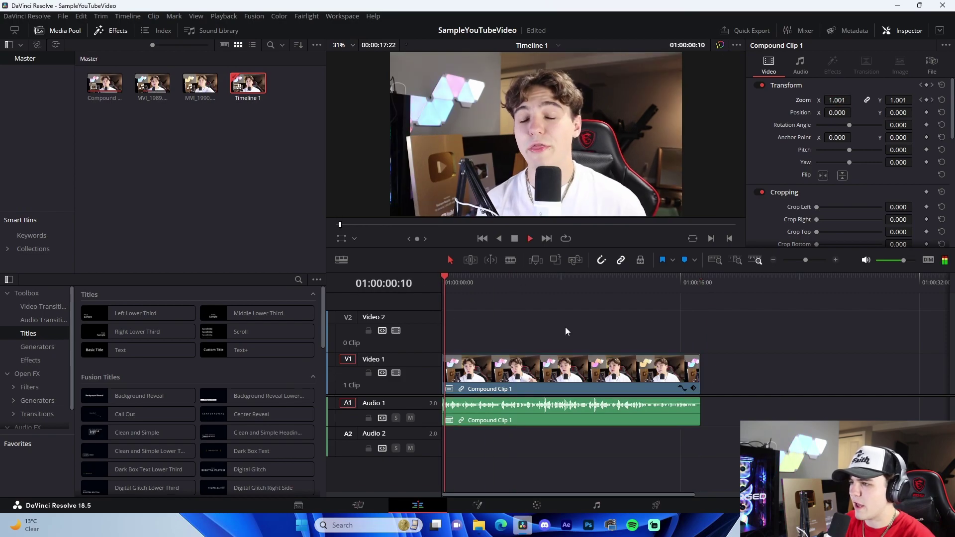
key(space)
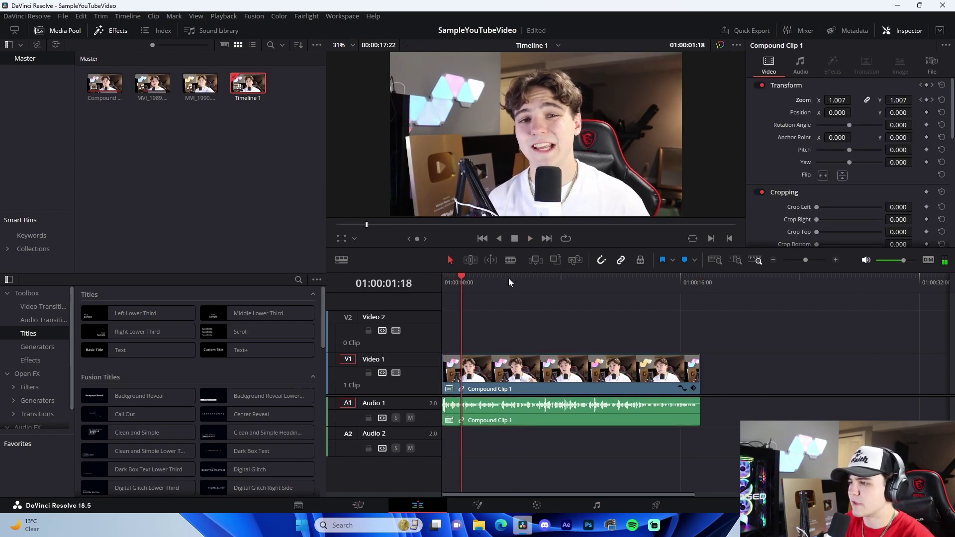
drag(509, 279, 473, 312)
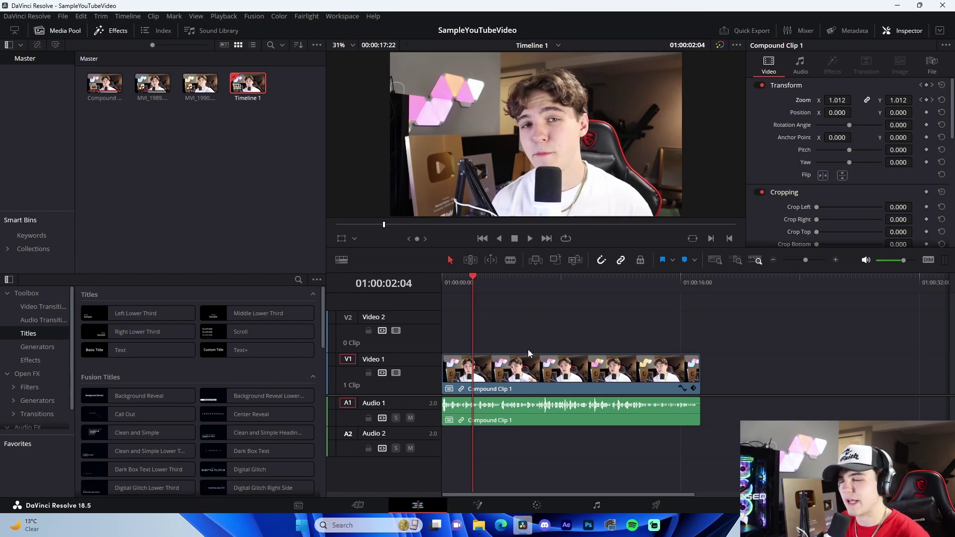
Place a basic Text title on Video 2 at the timeline's start and set its font to Akira Expanded Super Bold
key(Home)
drag(134, 351, 68, 347)
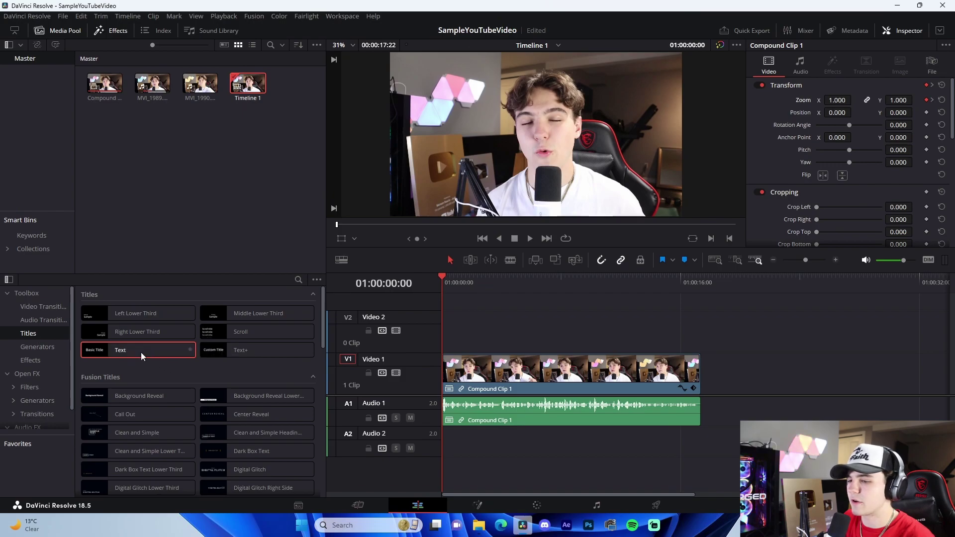
drag(142, 352, 476, 330)
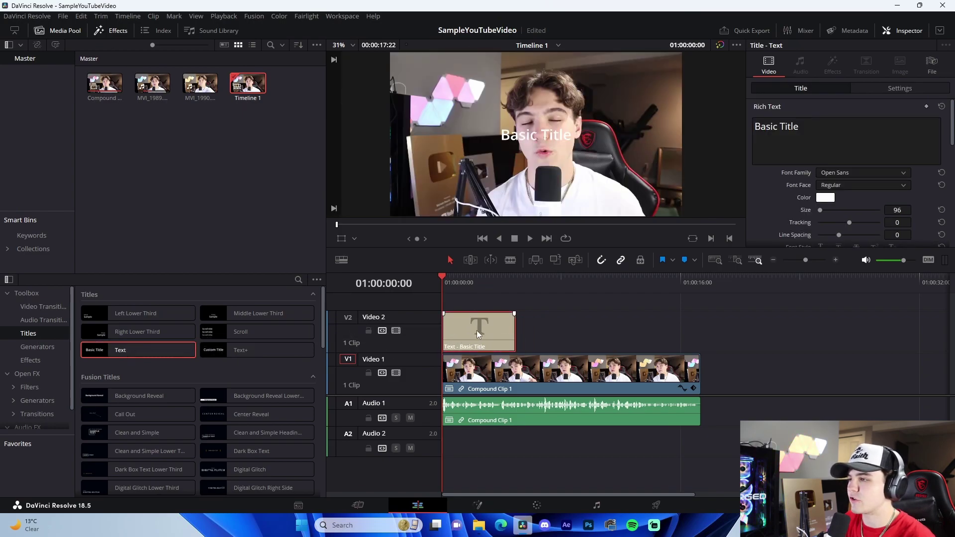
click(834, 178)
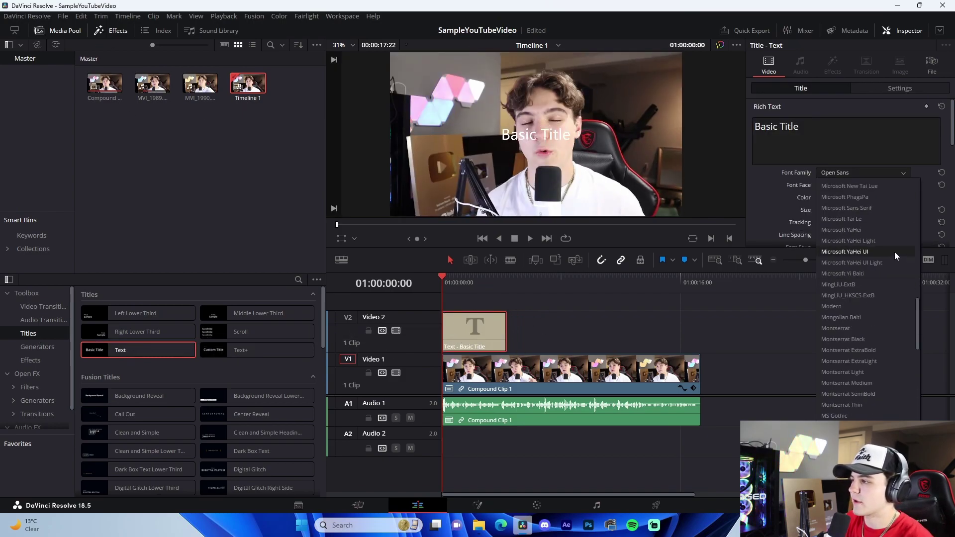
scroll(845, 224, up, 5)
click(843, 188)
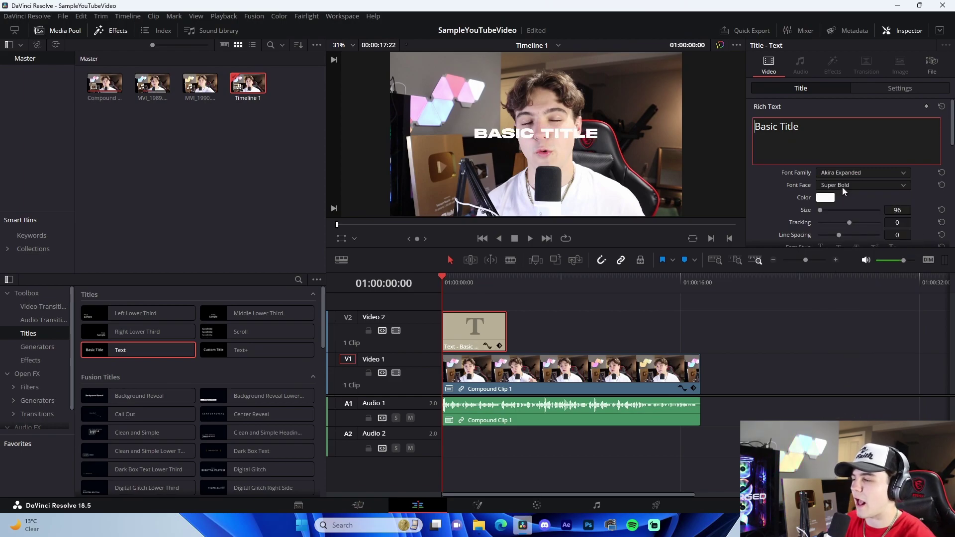
Lower the title to the bottom of the video frame and offset its drop shadow
click(900, 89)
drag(898, 134, 792, 134)
click(799, 88)
scroll(880, 200, down, 10)
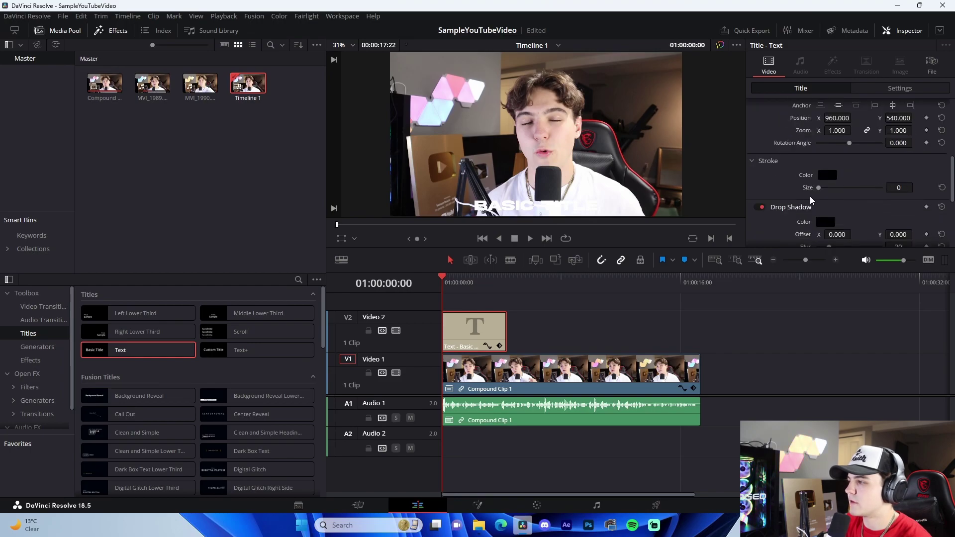
drag(837, 174, 882, 174)
click(574, 349)
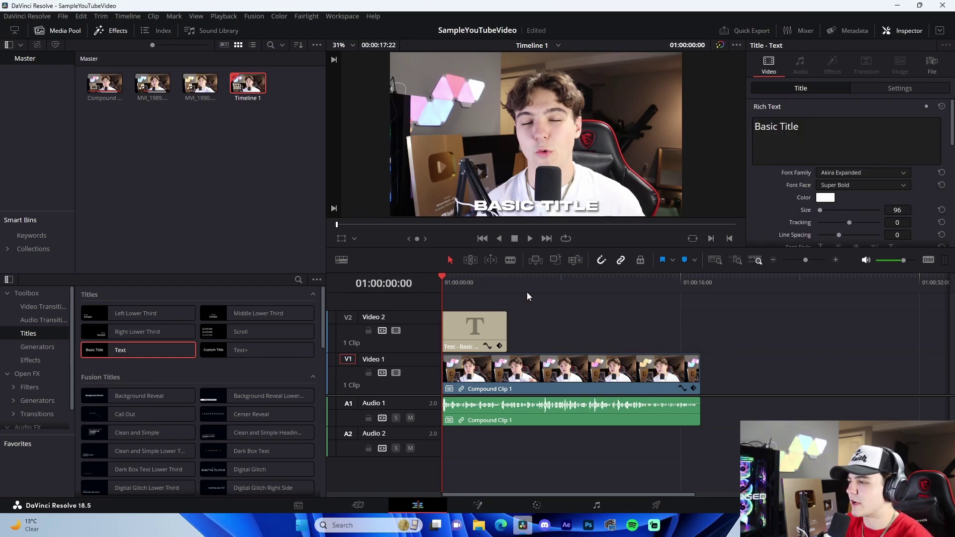
Save the project and change the title text's color to bright yellow
key(ctrl+s)
click(821, 199)
drag(535, 213, 546, 159)
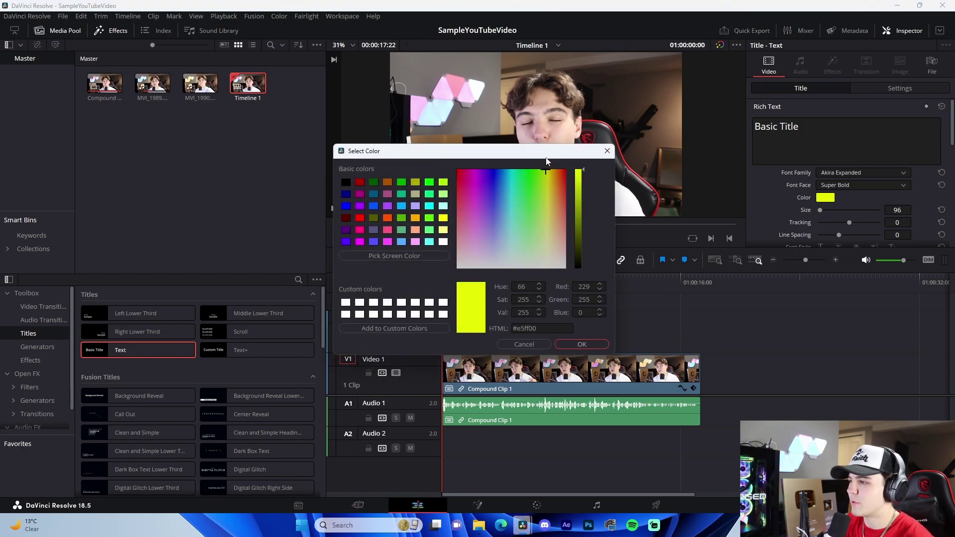
click(574, 344)
Split the title clip on Video 2 at 01:00:00:50
click(454, 331)
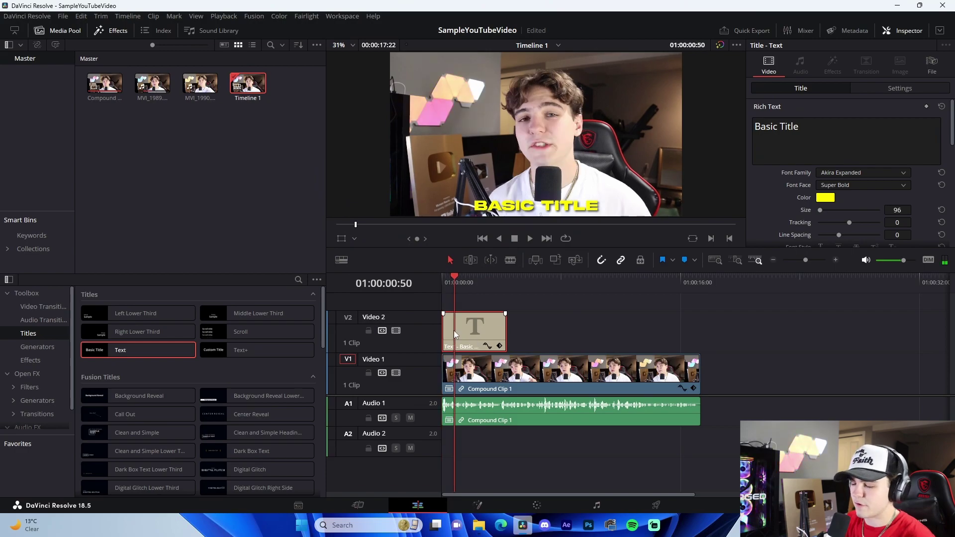
key(b)
click(834, 260)
click(834, 260)
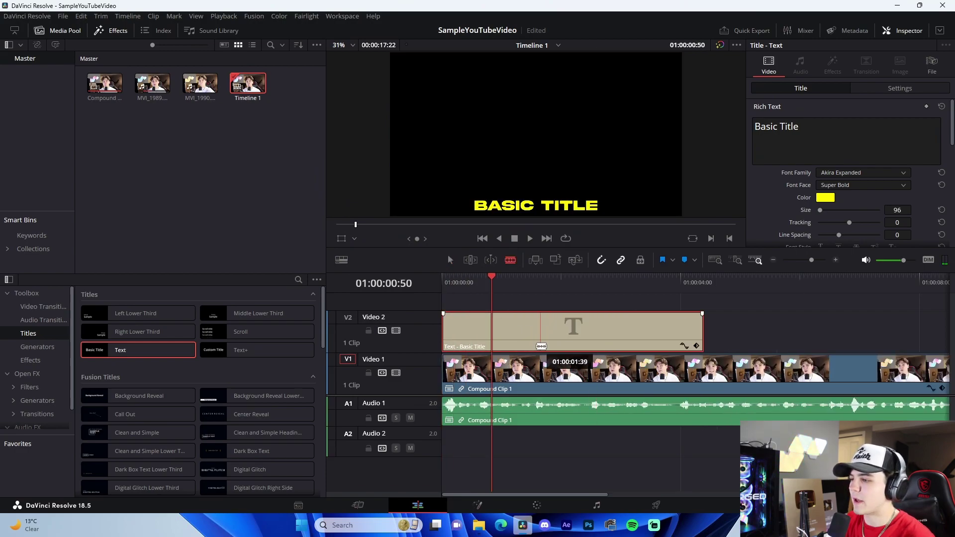
click(491, 329)
Replace the first title piece's text with "SO I THINK IT'S FAIR"
click(773, 260)
drag(799, 126, 721, 128)
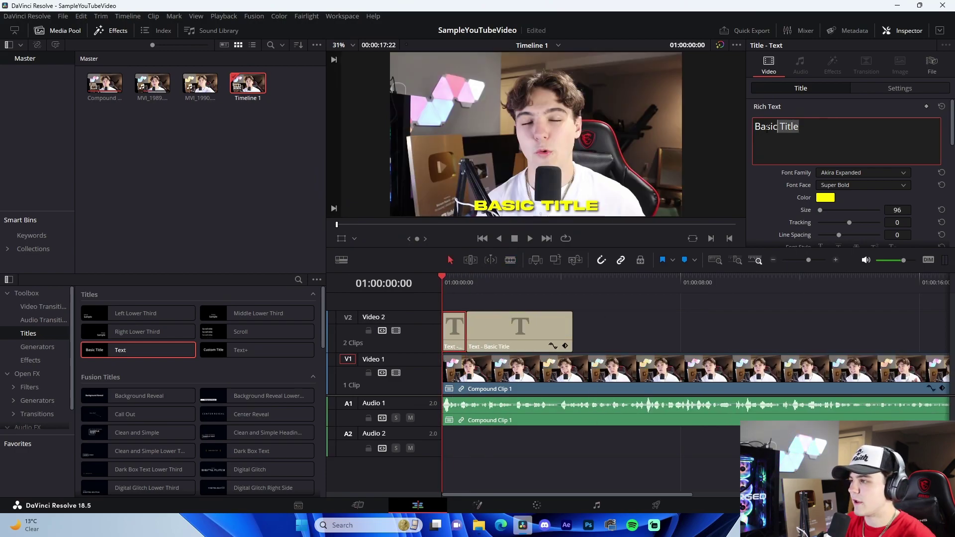
text(SO I THINK IT'S FAIR)
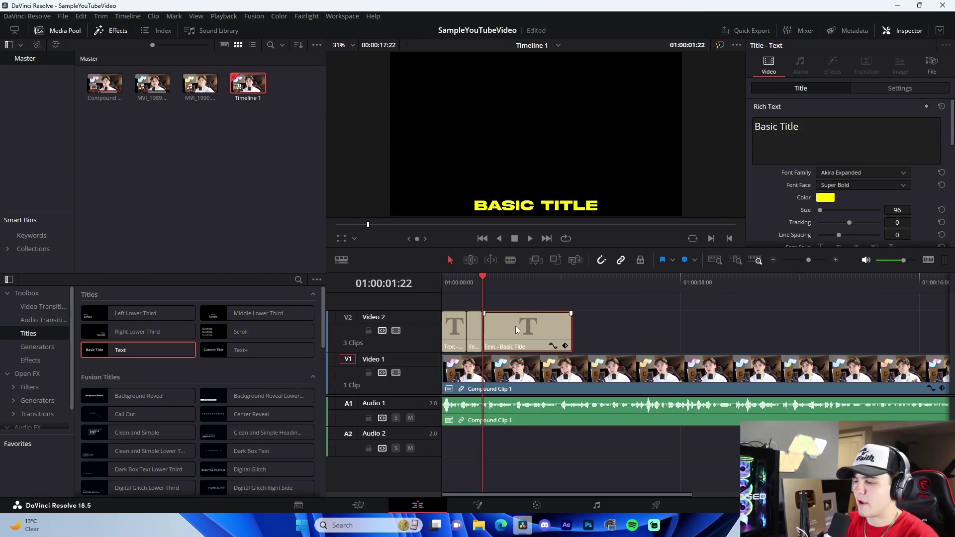
Delete the title piece after 01:00:01:22 and set the second piece's text to "TO SAY THAT"
key(BackSpace)
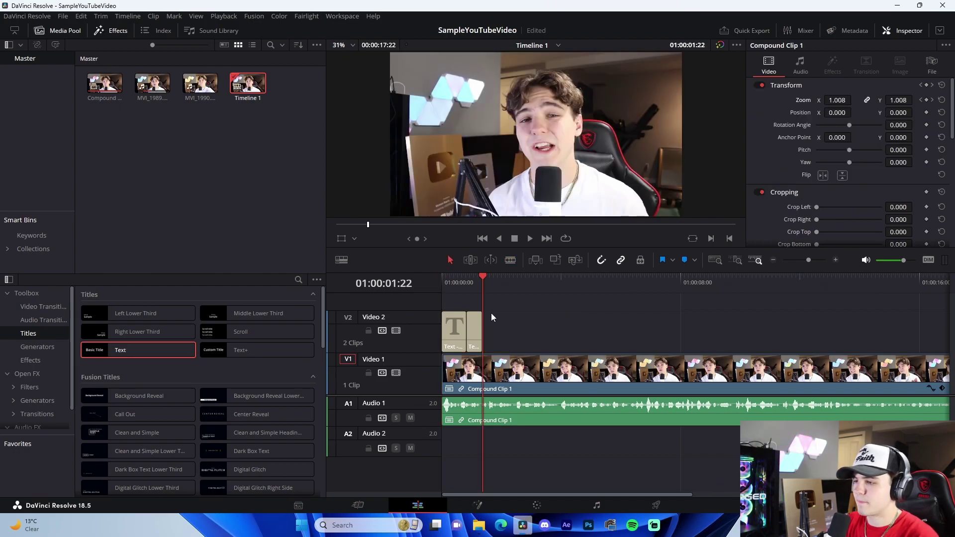
click(443, 285)
key(space)
key(space)
click(473, 331)
triple_click(836, 126)
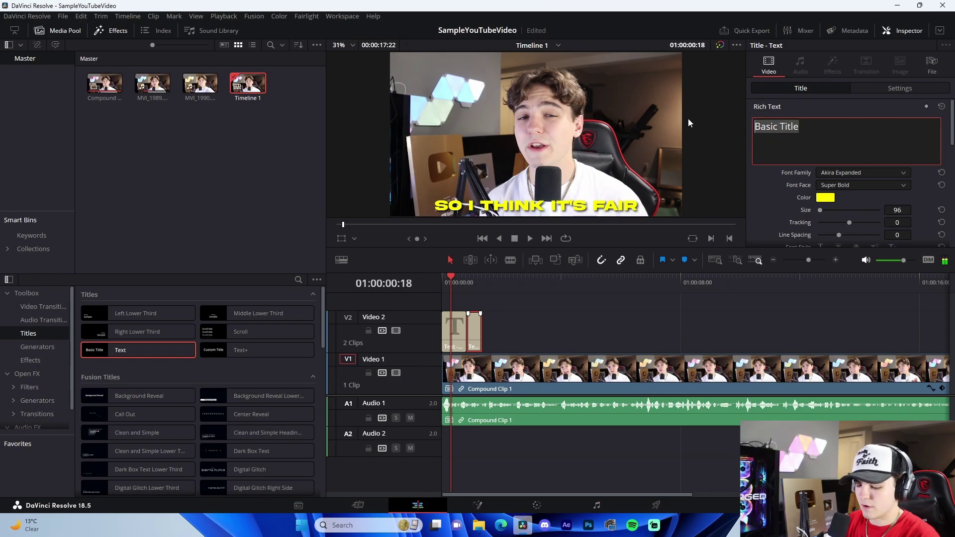
text(TO SYA)
key(BackSpace)
key(BackSpace)
key(BackSpace)
text(AY THAT)
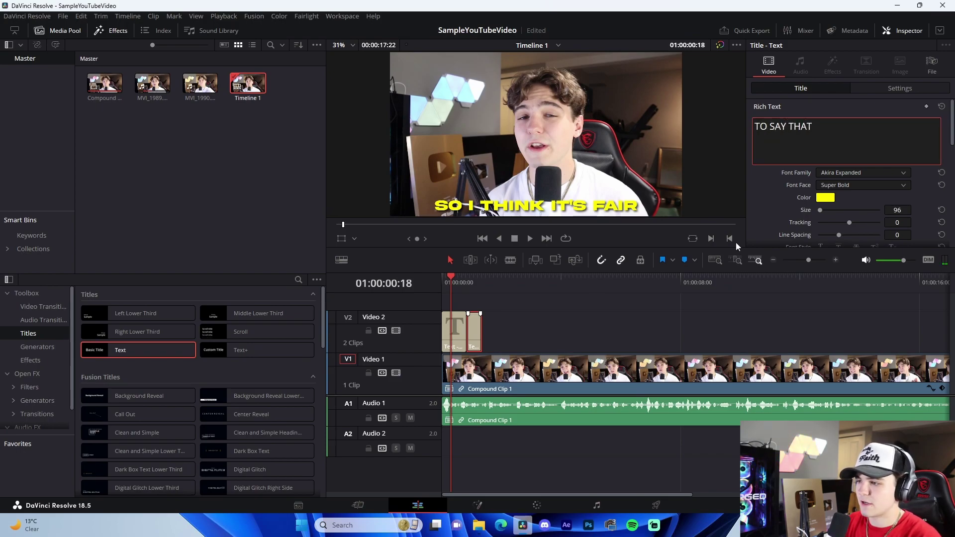
Duplicate the short titles along Video 2 to build a continuous row of nine title clips
click(465, 282)
click(500, 321)
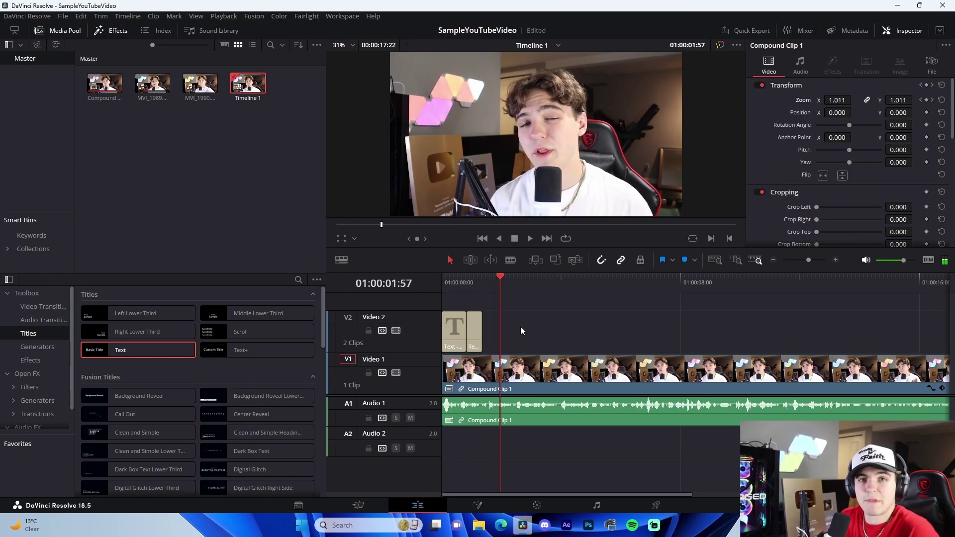
key(Up)
alt+drag(476, 332, 542, 339)
alt+drag(537, 337, 651, 347)
drag(738, 329, 398, 331)
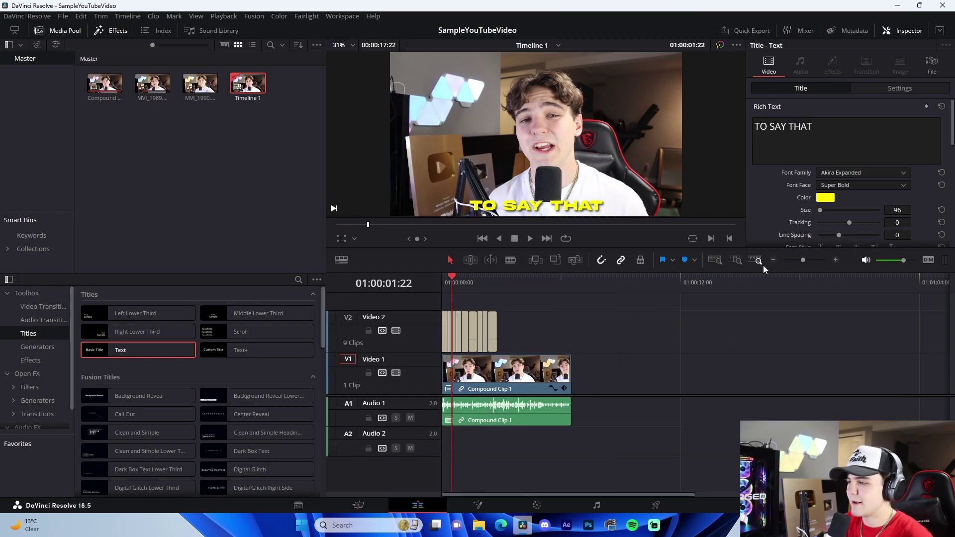
click(835, 260)
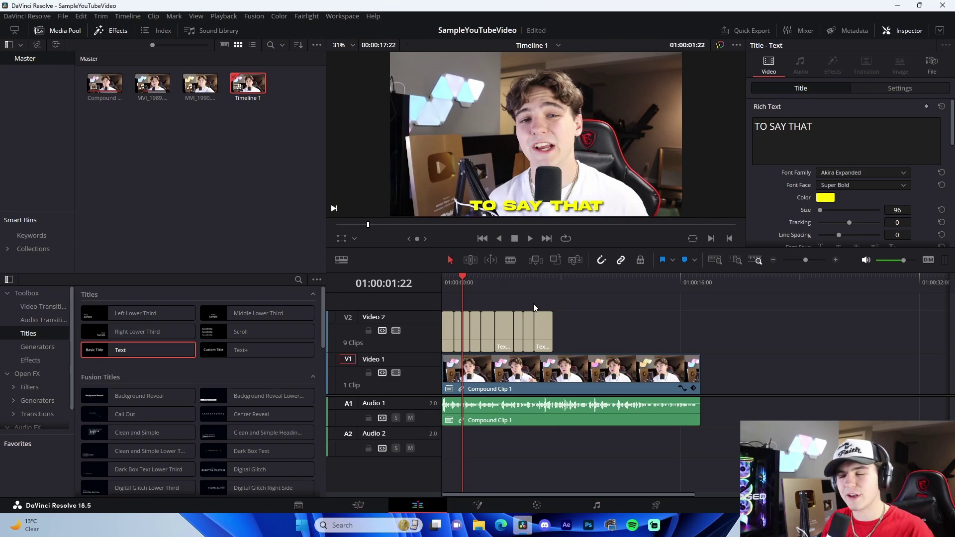
Open the color grading for the compound clip at 01:00:08:58 and set its saturation to 70
click(575, 290)
click(581, 424)
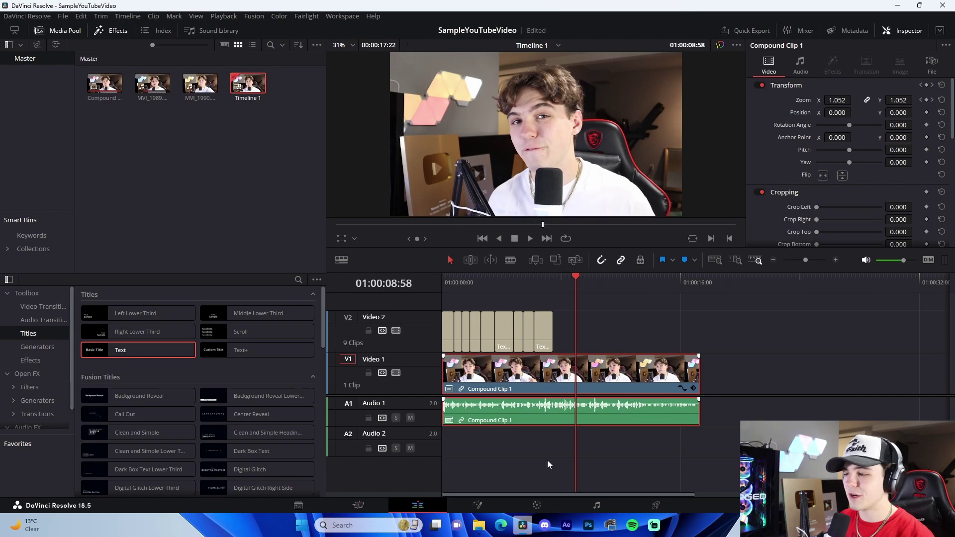
scroll(564, 168, up, 2)
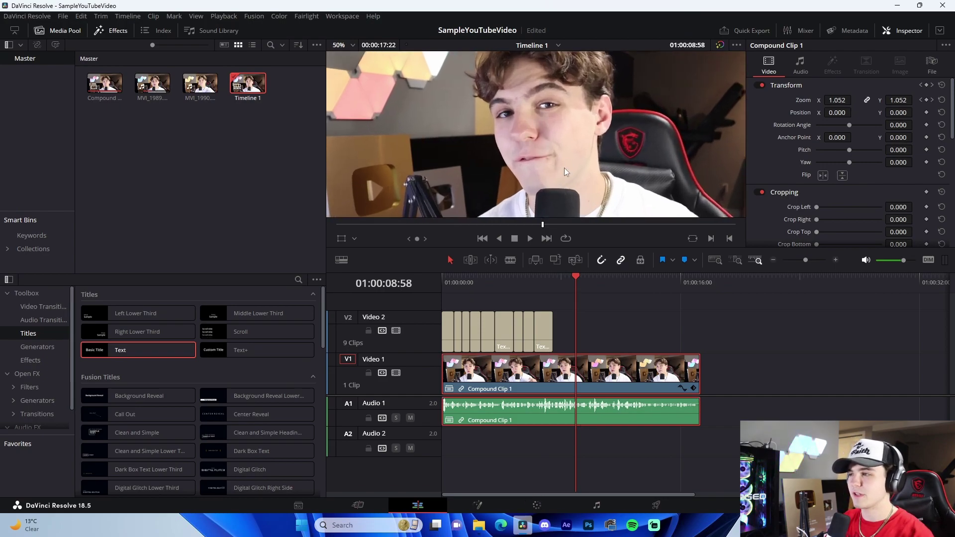
scroll(550, 98, down, 3)
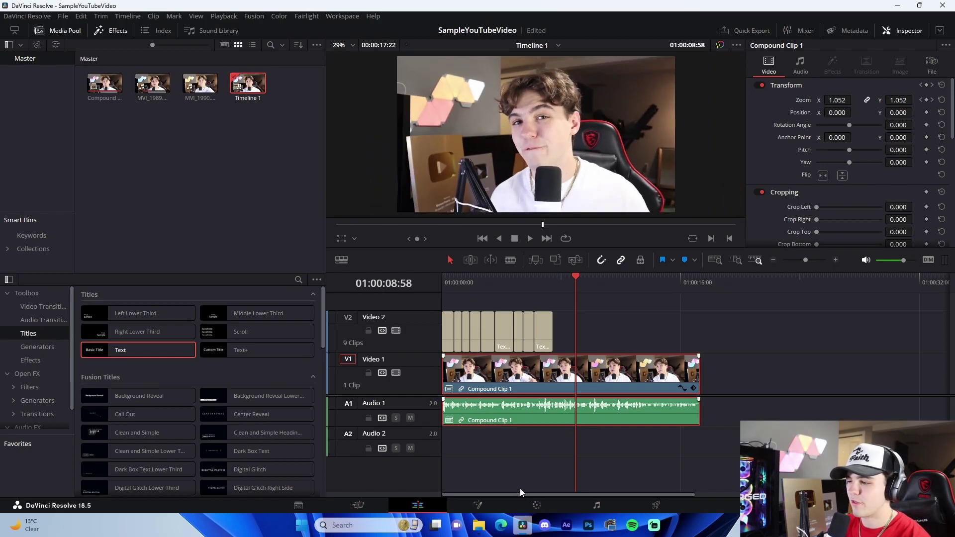
click(538, 506)
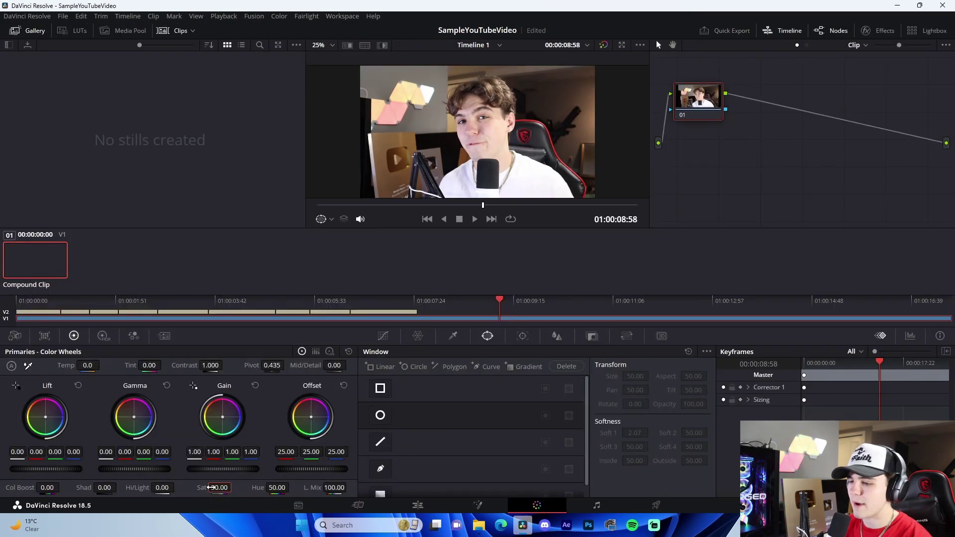
click(212, 487)
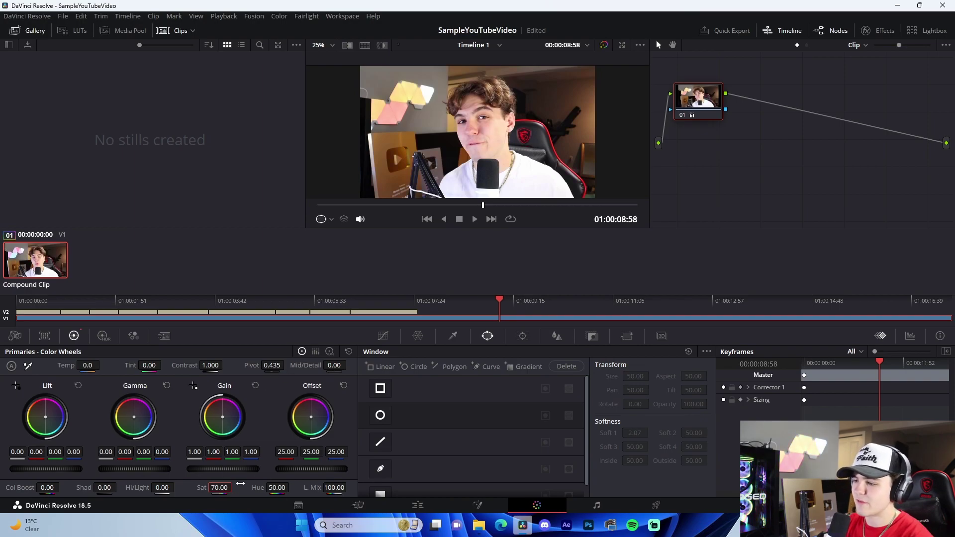
Return to the edit timeline and scrub the titled section to check the more saturated footage
click(418, 505)
scroll(542, 163, up, 2)
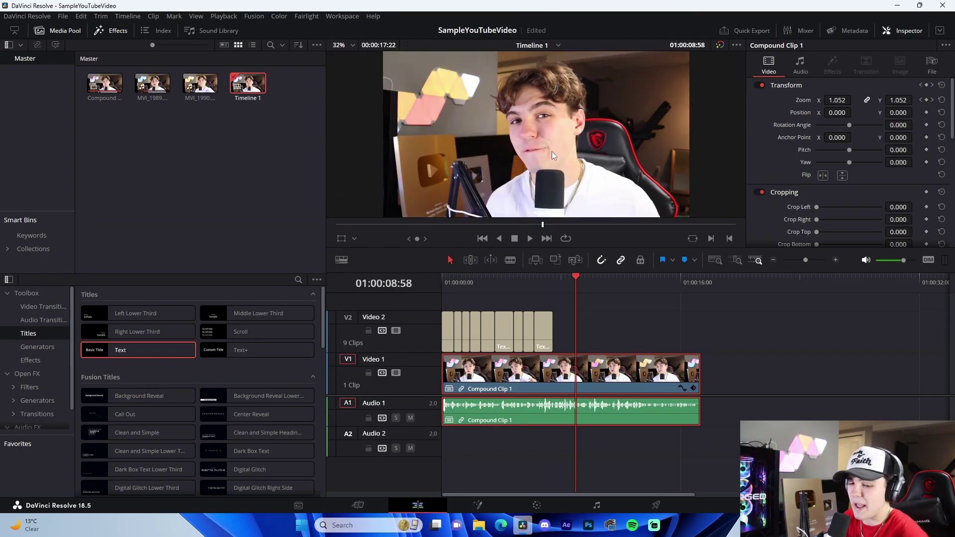
click(588, 315)
click(523, 284)
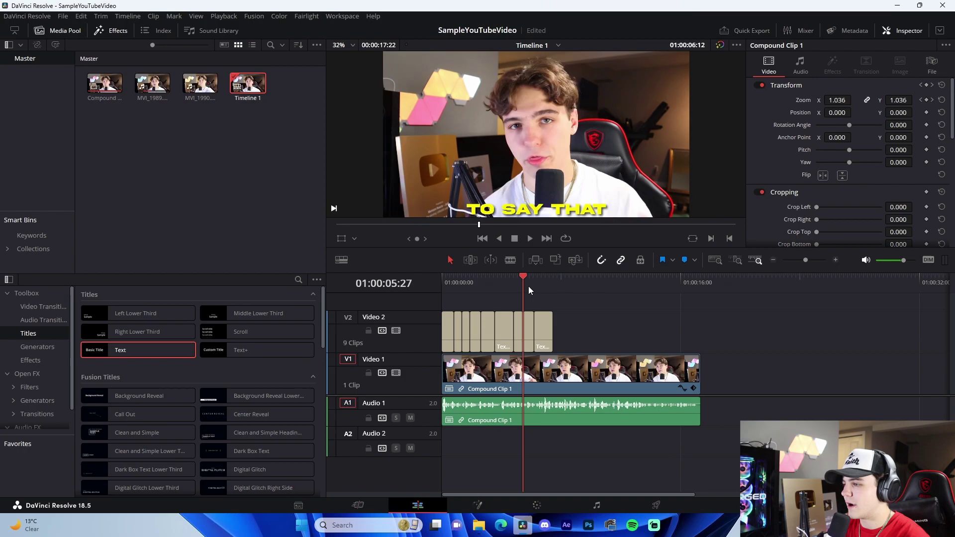
click(532, 284)
Append MVI_1990.MP4 after Compound Clip 1 on Video 1 and cut out a short section about 27 seconds into the timeline
click(773, 259)
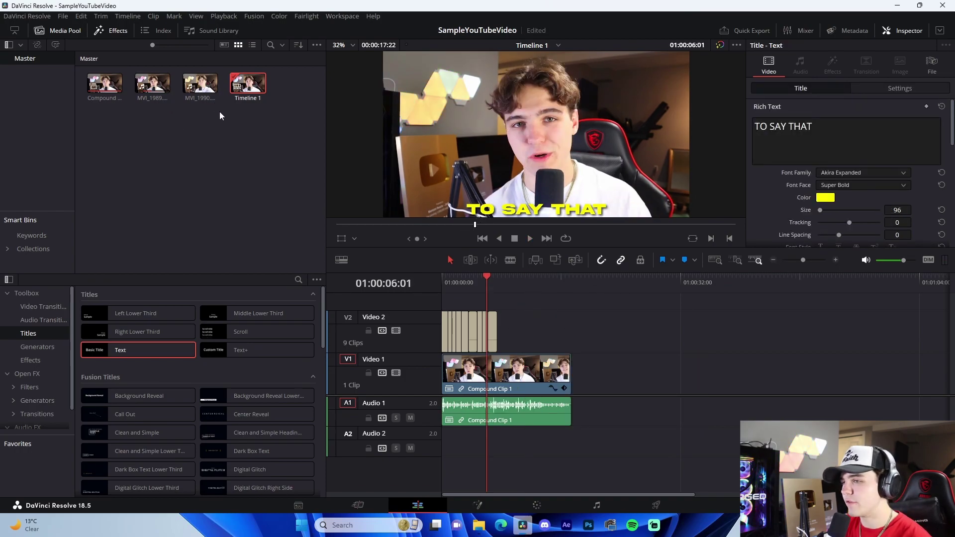
drag(200, 84, 650, 344)
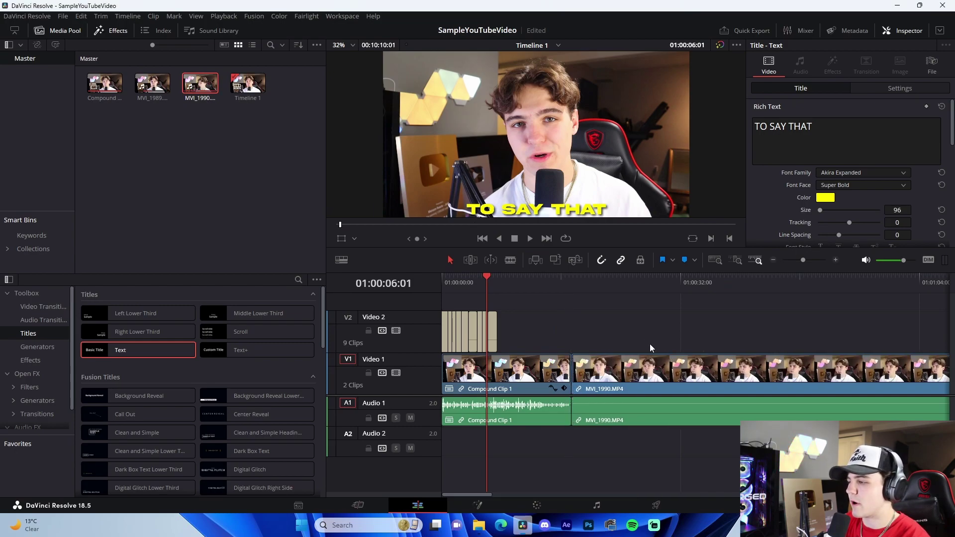
key(b)
click(646, 379)
click(657, 379)
key(a)
click(653, 378)
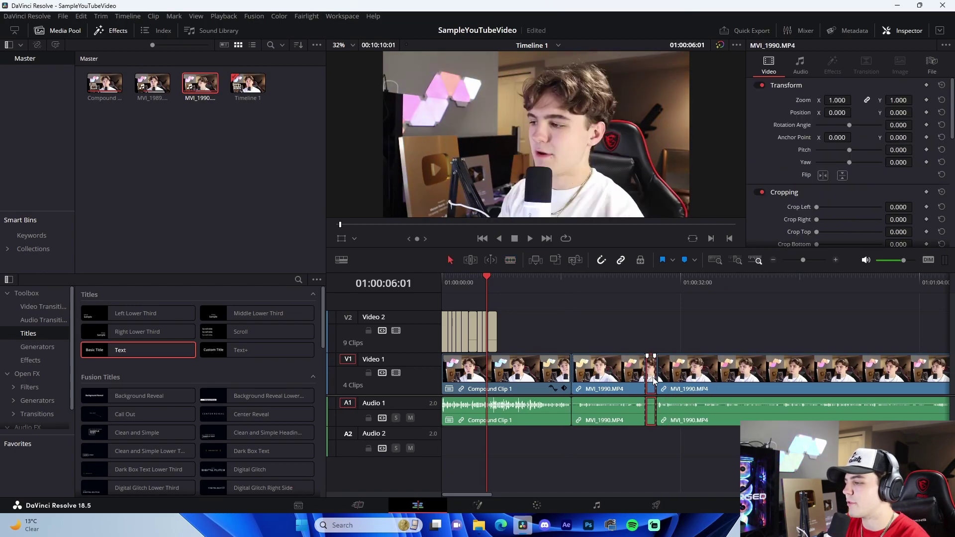
key(Delete)
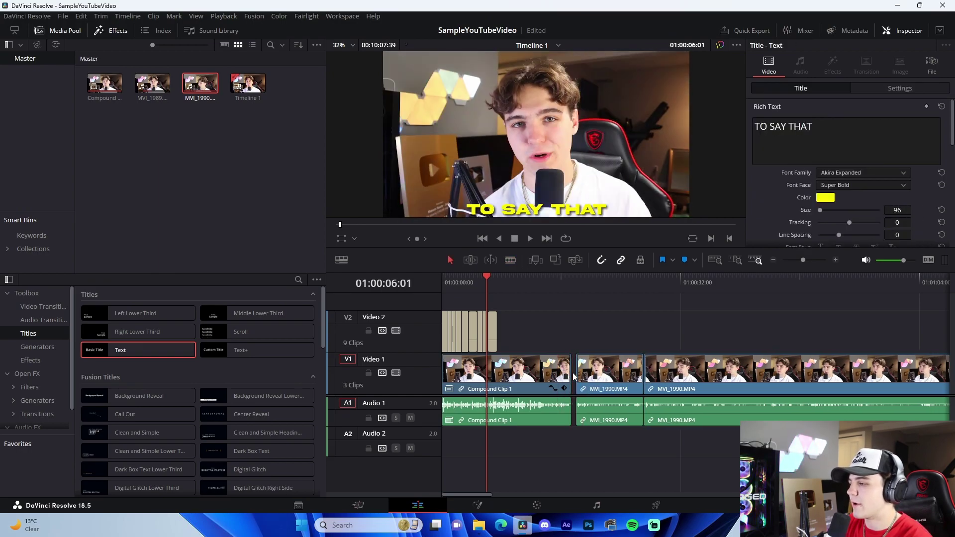
Split the remaining MVI_1990.MP4 footage near 01:01:02 and remove everything after 01:01:22:52
key(b)
scroll(622, 377, right, 5)
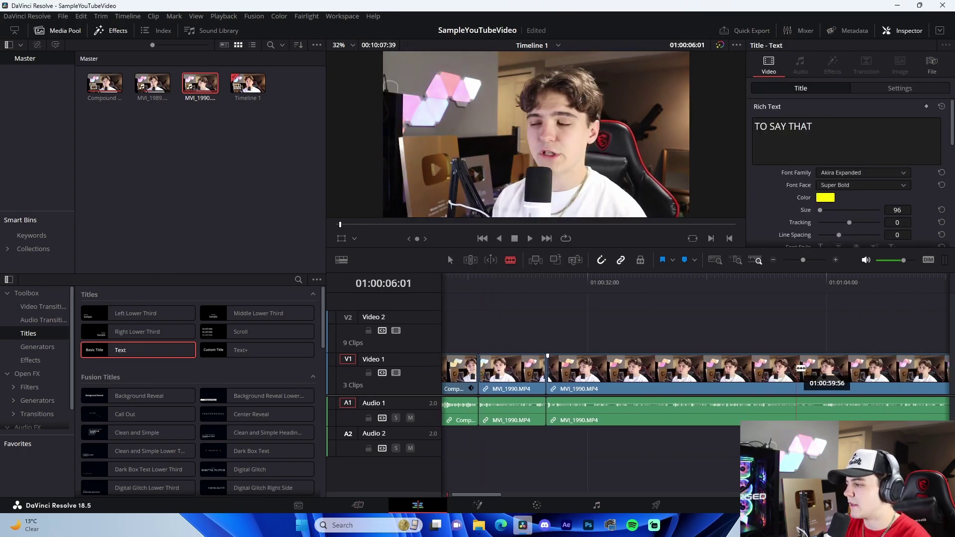
click(678, 370)
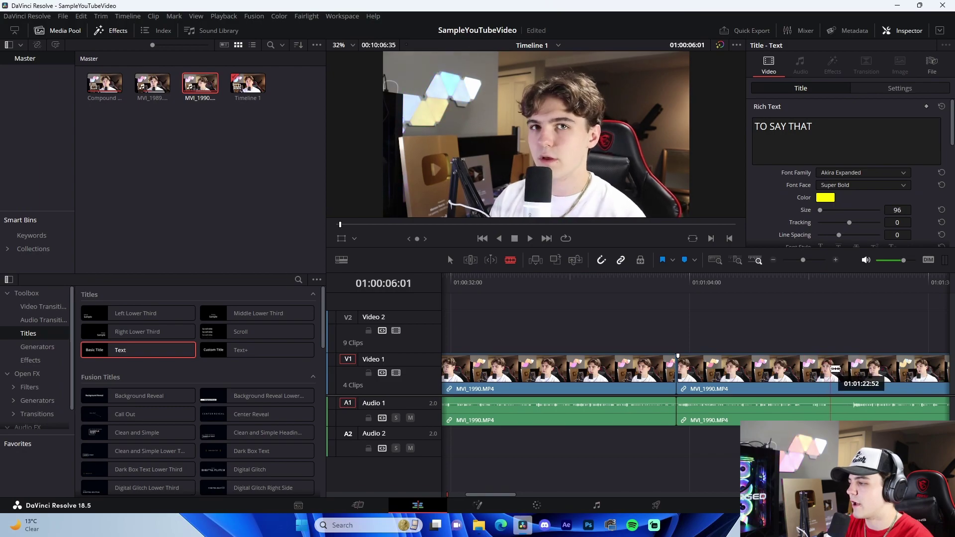
click(829, 368)
key(Delete)
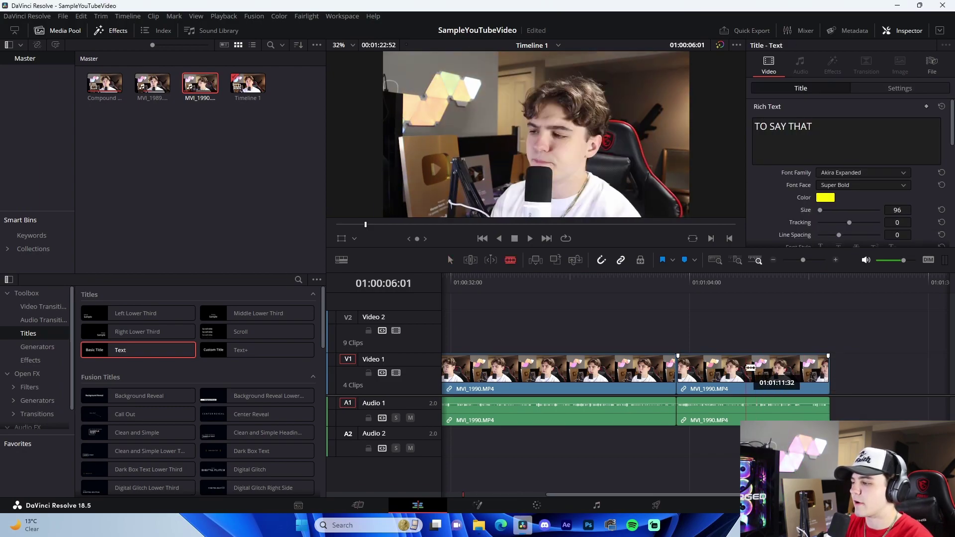
Split the MVI_1990.MP4 footage at both ends of three short unwanted sections
click(747, 371)
click(759, 370)
click(594, 370)
click(568, 370)
click(488, 370)
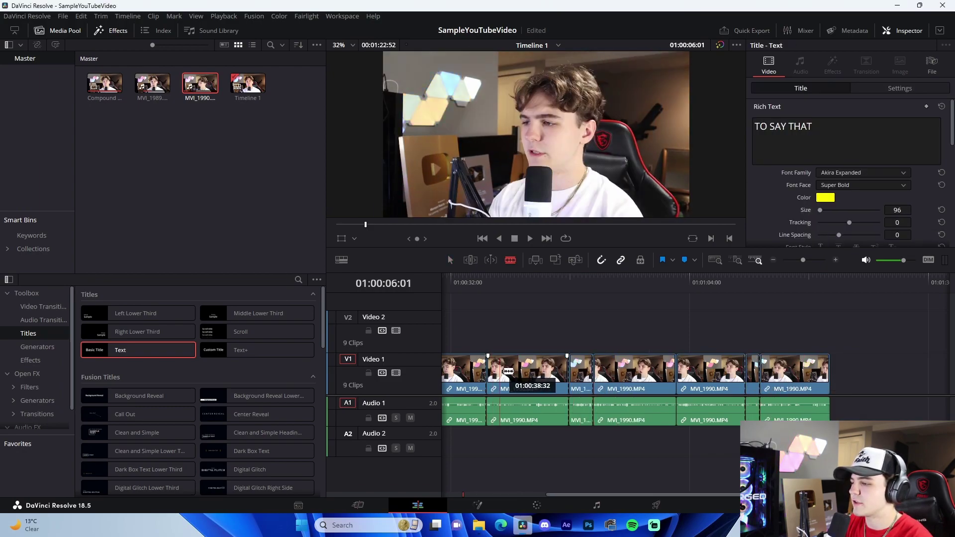
click(506, 370)
Delete the three short unwanted sections from the MVI_1990.MP4 footage
key(a)
click(496, 370)
key(Delete)
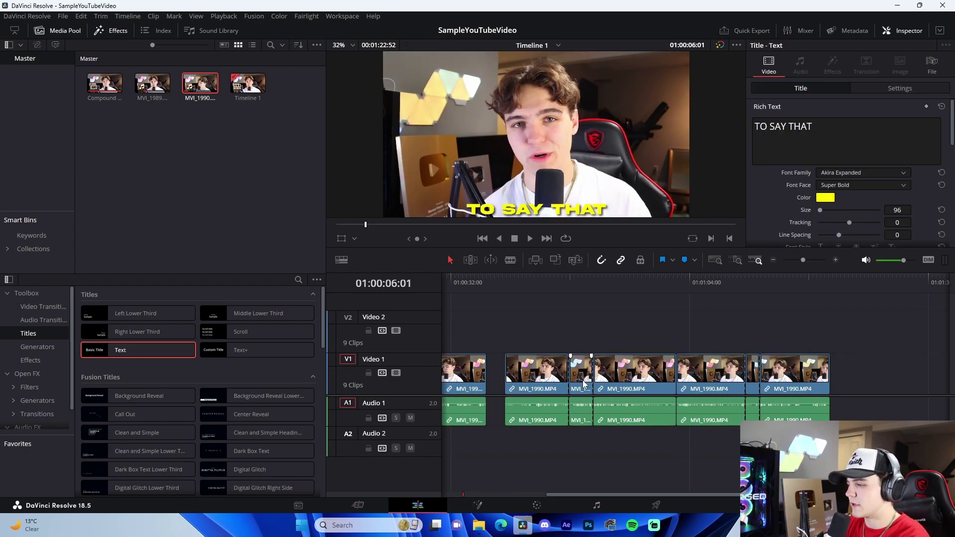
click(581, 371)
key(Delete)
click(753, 371)
key(Delete)
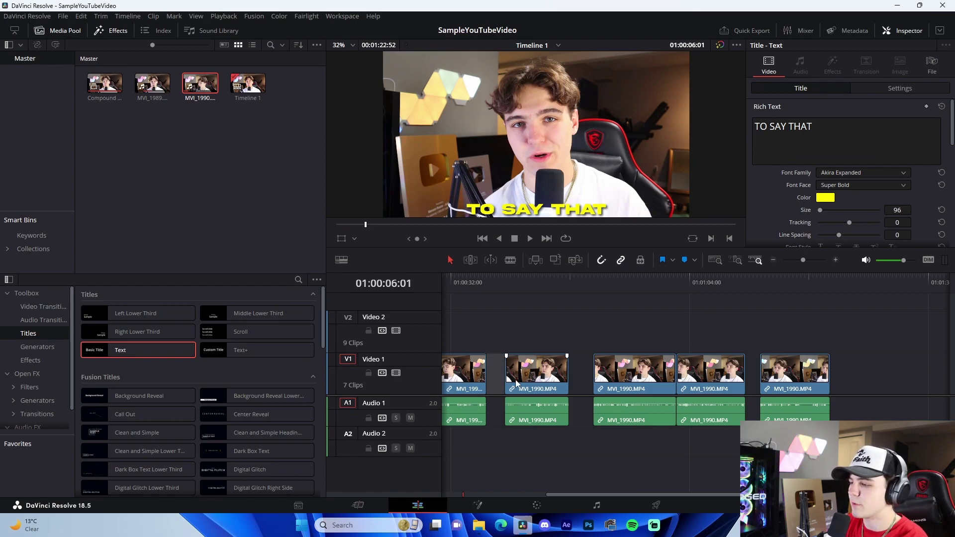
Close the gaps between the remaining MVI_1990.MP4 clips on Video 1
click(494, 381)
key(Delete)
click(562, 381)
key(Delete)
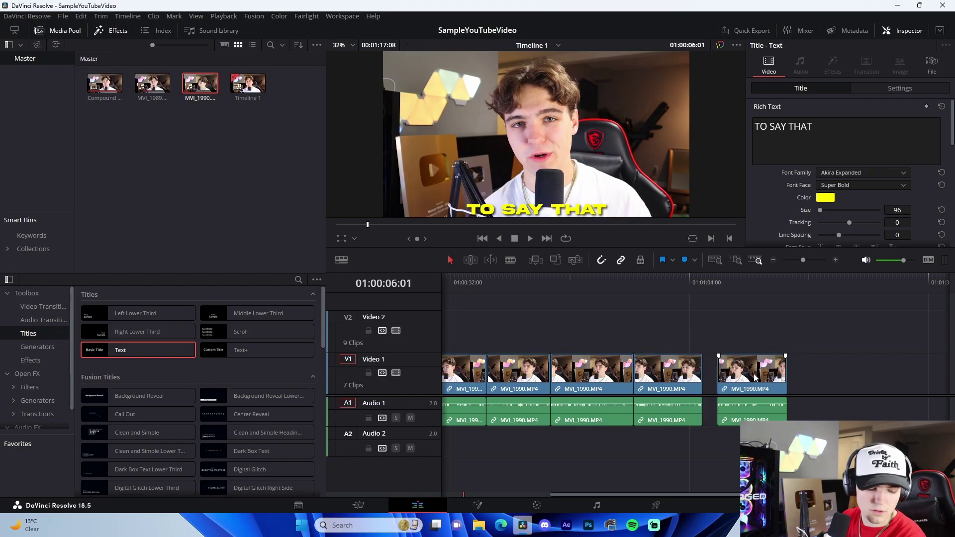
drag(754, 375, 769, 376)
click(749, 345)
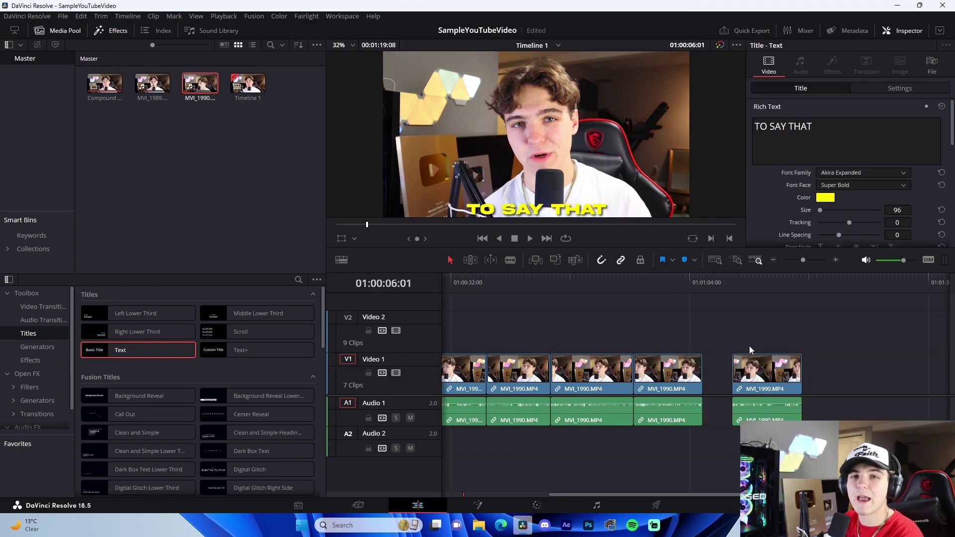
click(717, 376)
key(Delete)
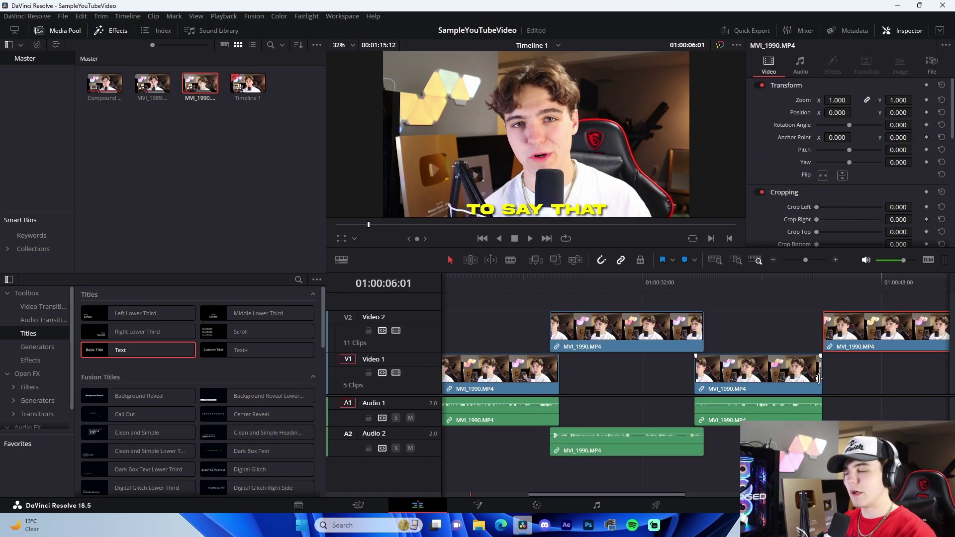
Tighten the MVI_1990.MP4 cuts by trimming clip ends and placing alternate clips on Video 2
scroll(744, 344, right, 5)
drag(826, 382, 791, 382)
scroll(792, 378, right, 3)
drag(852, 375, 809, 343)
Combine all the staggered MVI_1990.MP4 clips on both video and audio tracks into a new compound clip
click(773, 260)
drag(800, 453, 529, 317)
key(alt+c)
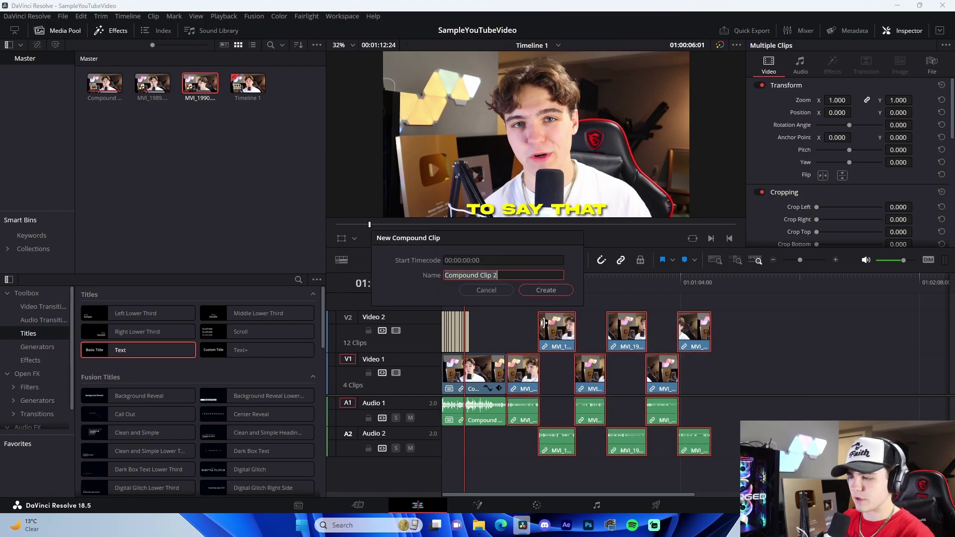
click(486, 295)
right_click(557, 330)
click(600, 32)
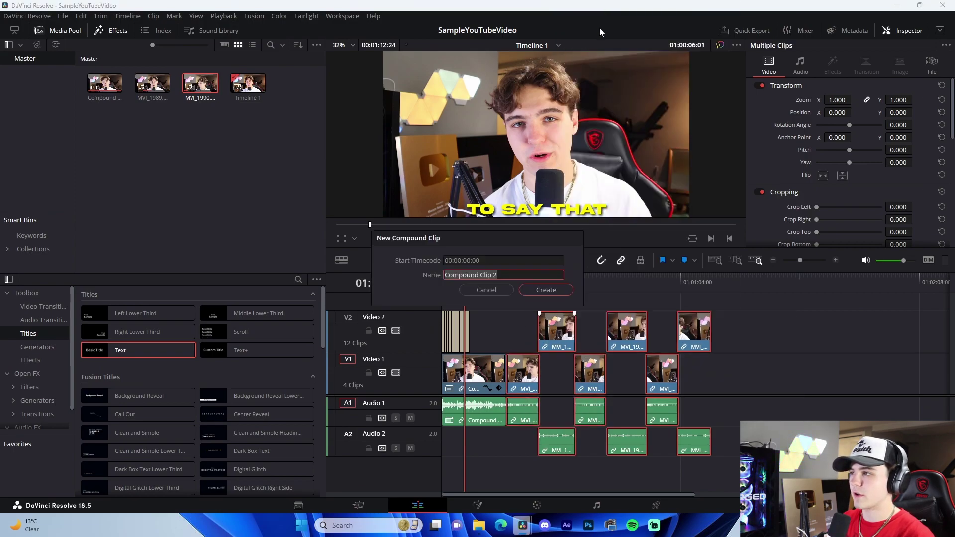
click(546, 290)
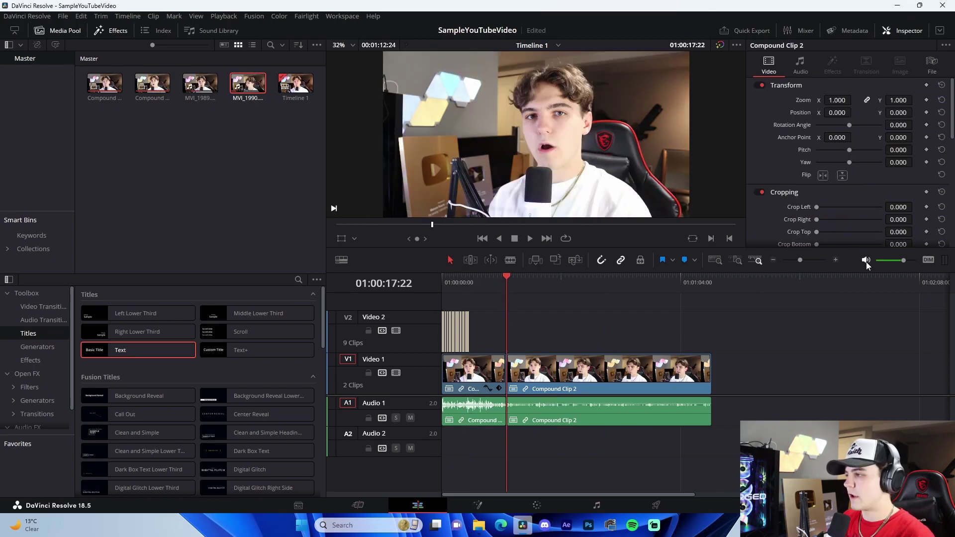
Set the second compound clip's color saturation to 70 and compare its look with the first compound clip
click(835, 260)
click(731, 371)
click(711, 282)
click(535, 506)
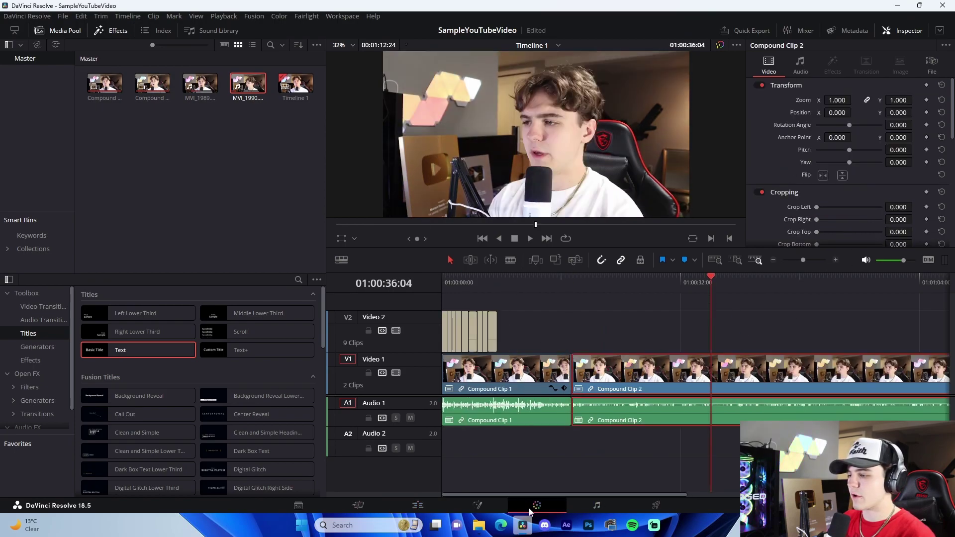
click(532, 510)
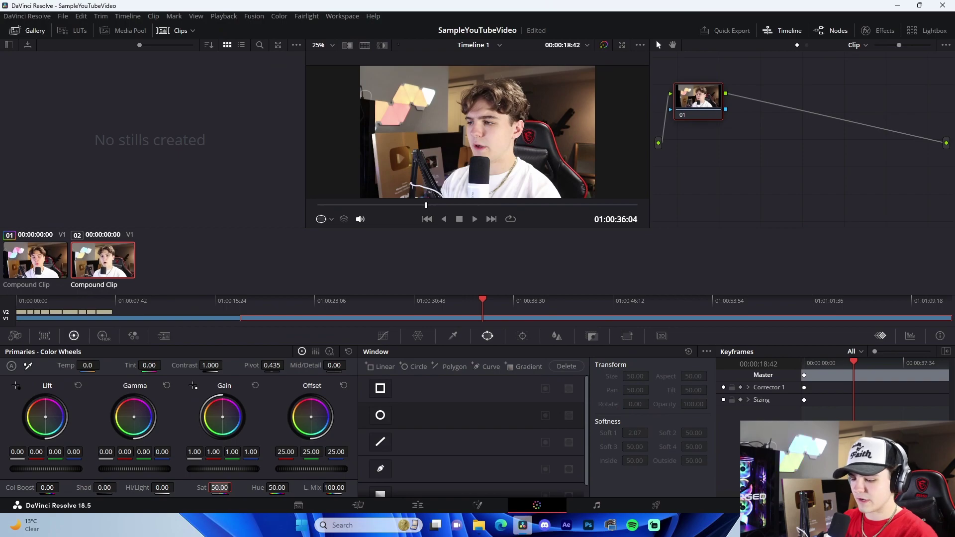
text(65)
key(Return)
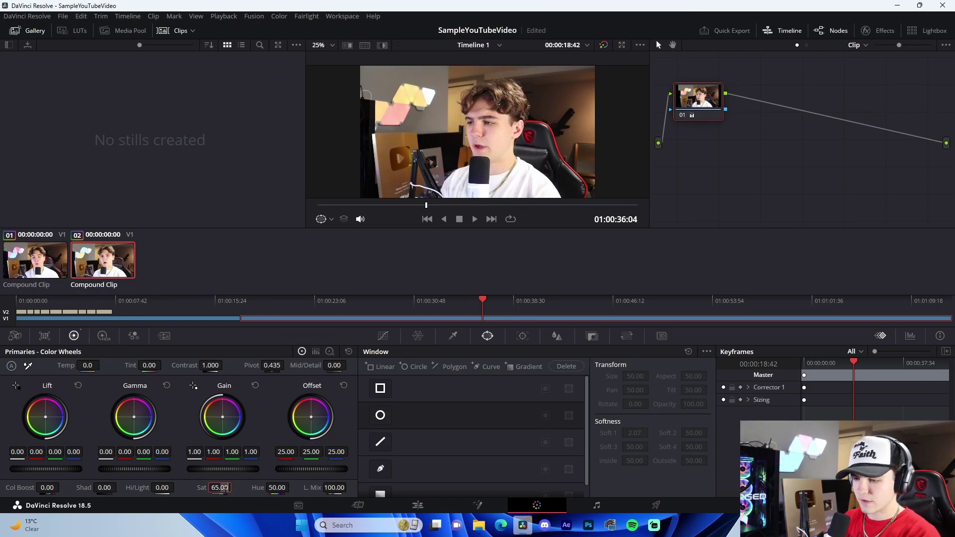
text(70)
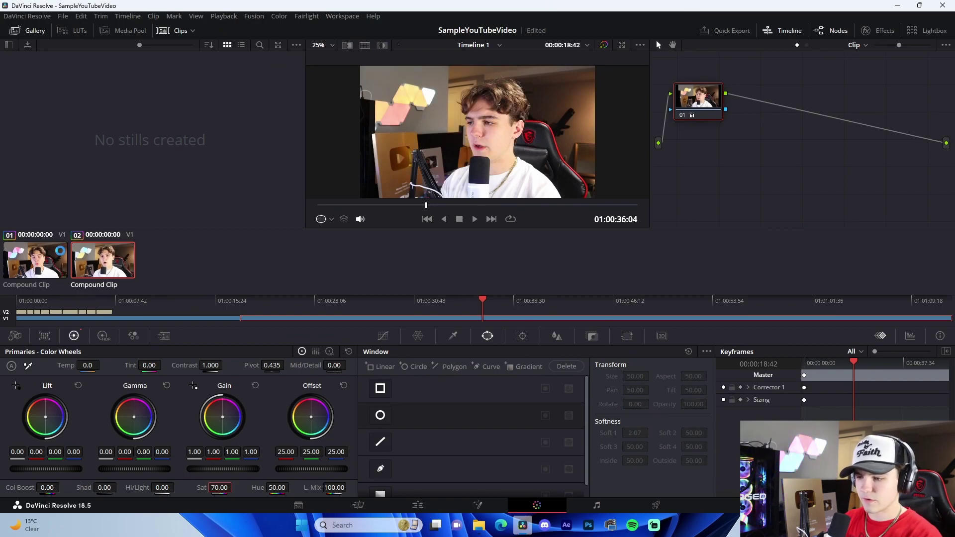
click(43, 258)
click(114, 259)
Add an adjustment clip on Video 2 over the cut between Compound Clip 1 and Compound Clip 2
click(419, 499)
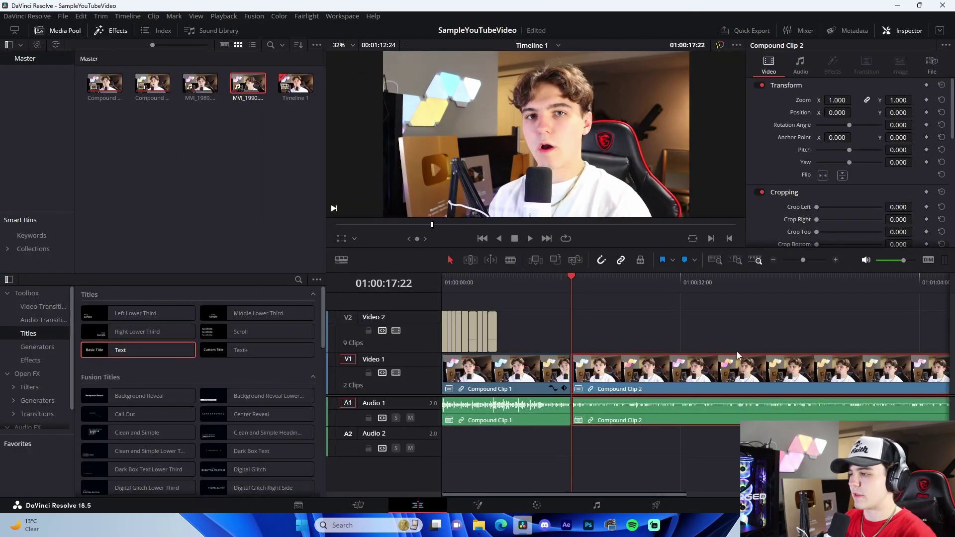
click(38, 364)
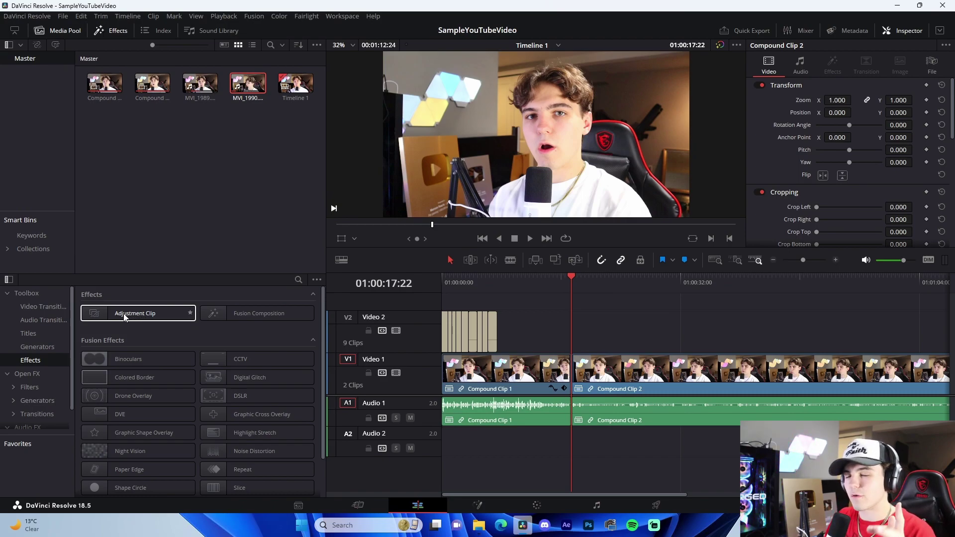
drag(129, 319, 577, 333)
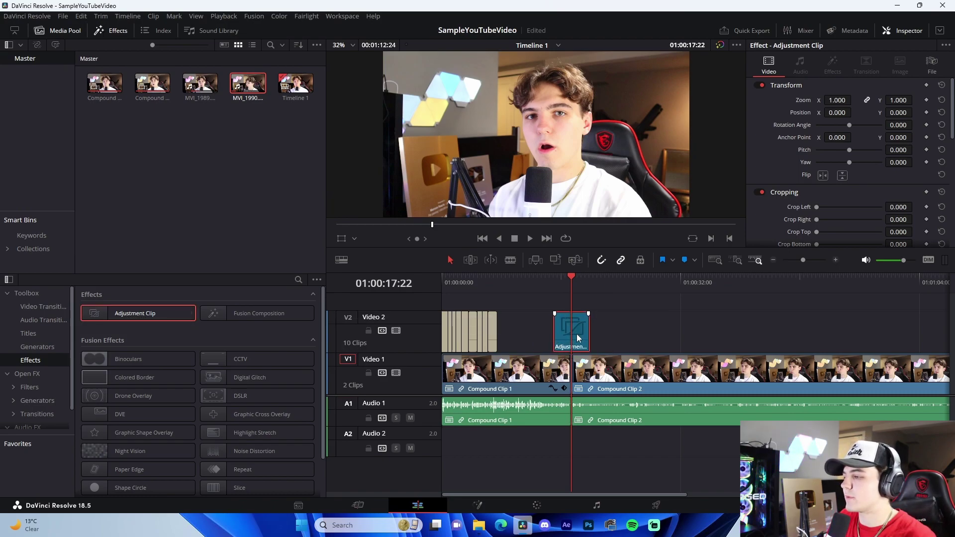
Insert the JoshyySwipeRight.setting transition preset after MediaIn1 in the adjustment clip's Fusion composition
click(479, 505)
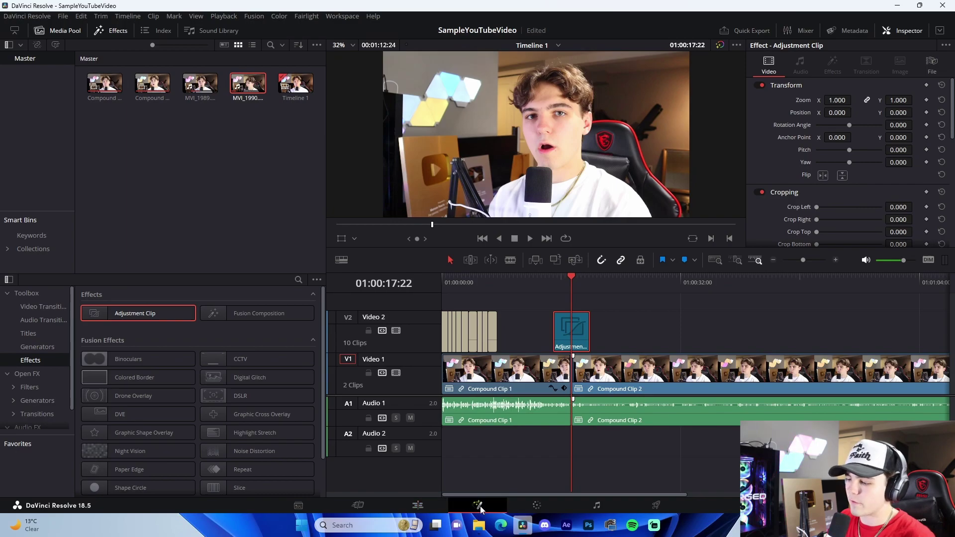
click(478, 533)
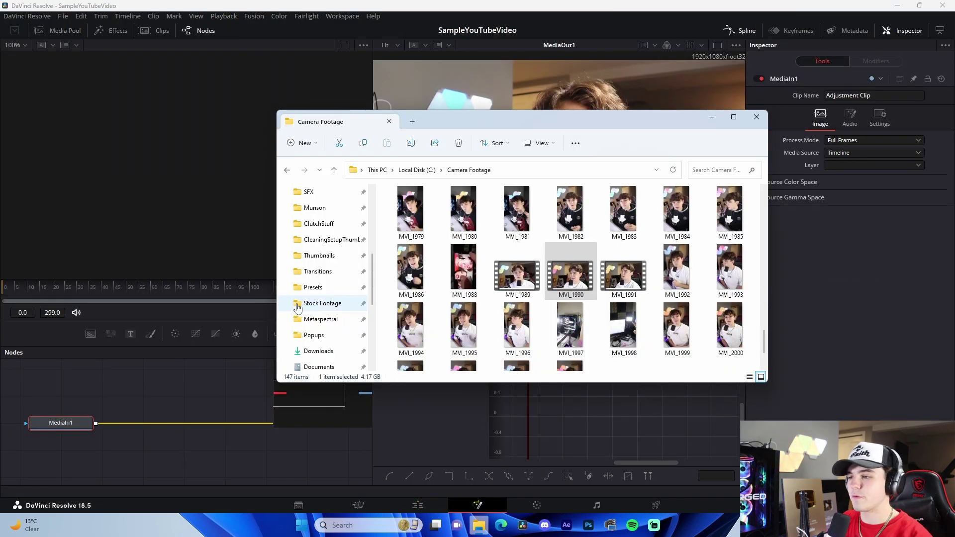
click(329, 274)
double_click(428, 220)
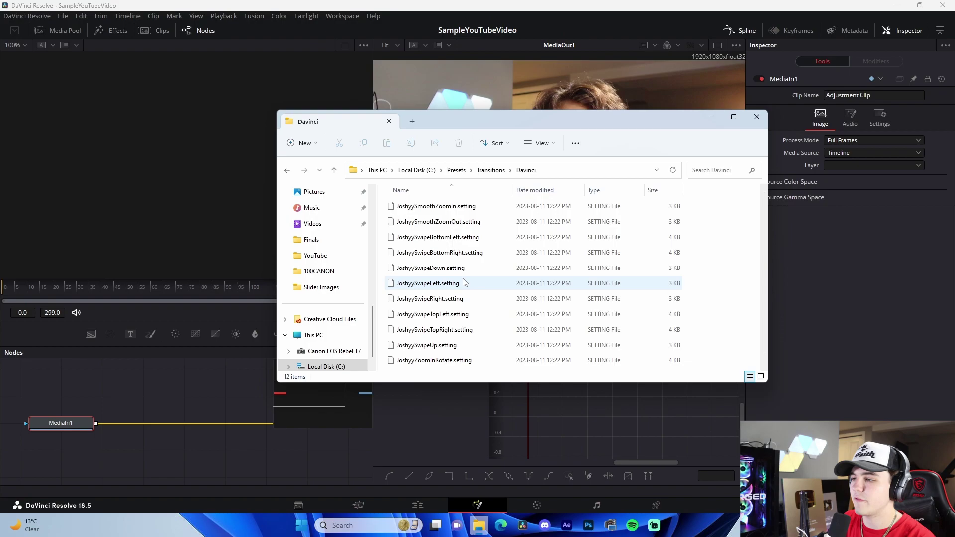
drag(463, 282, 190, 428)
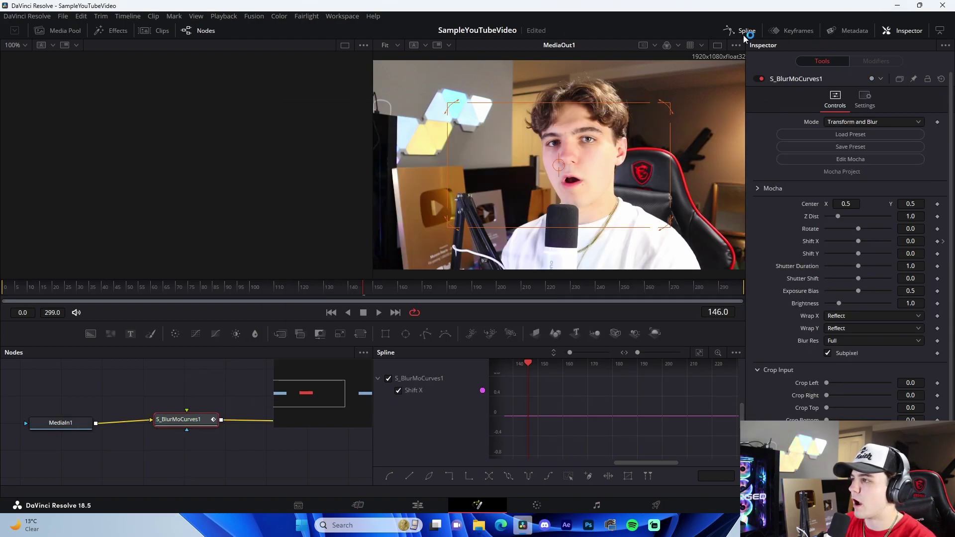
Move the S_BlurMoCurves1 Shift X keyframes into the adjustment clip's range around frame 146 and check the swipe motion
click(791, 30)
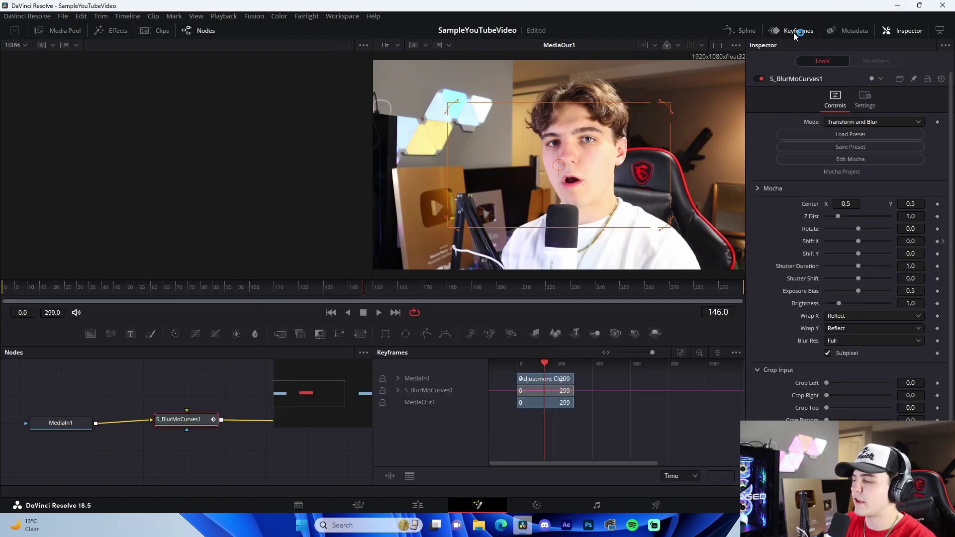
click(682, 353)
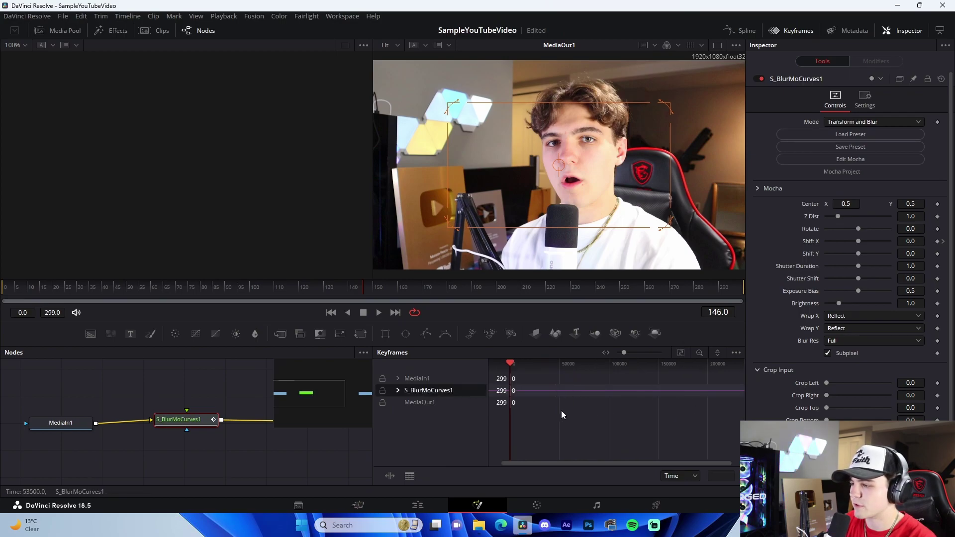
click(681, 353)
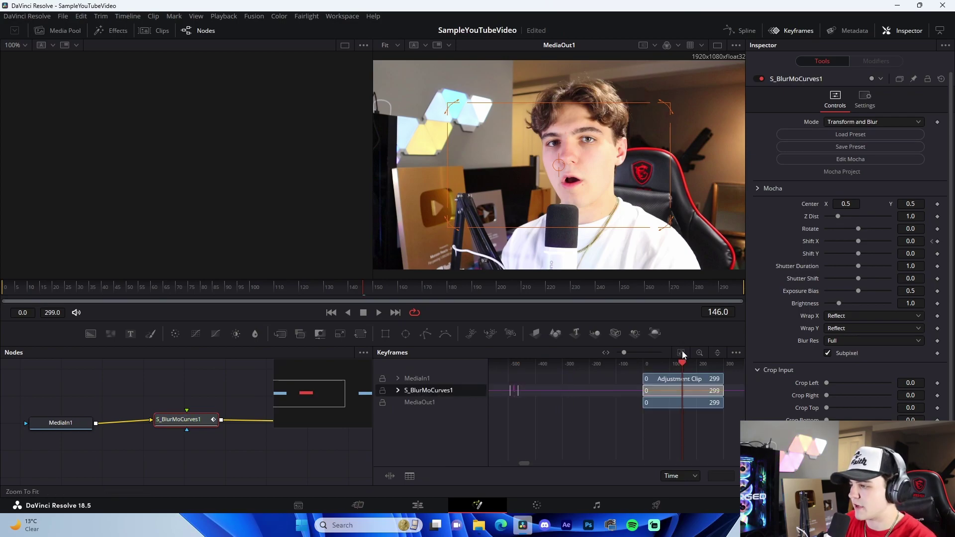
click(398, 390)
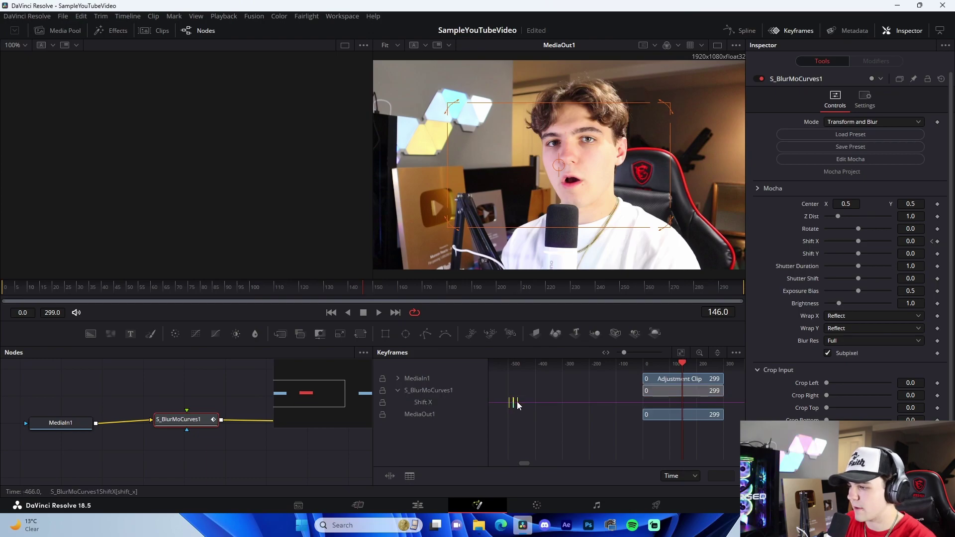
drag(517, 405, 686, 403)
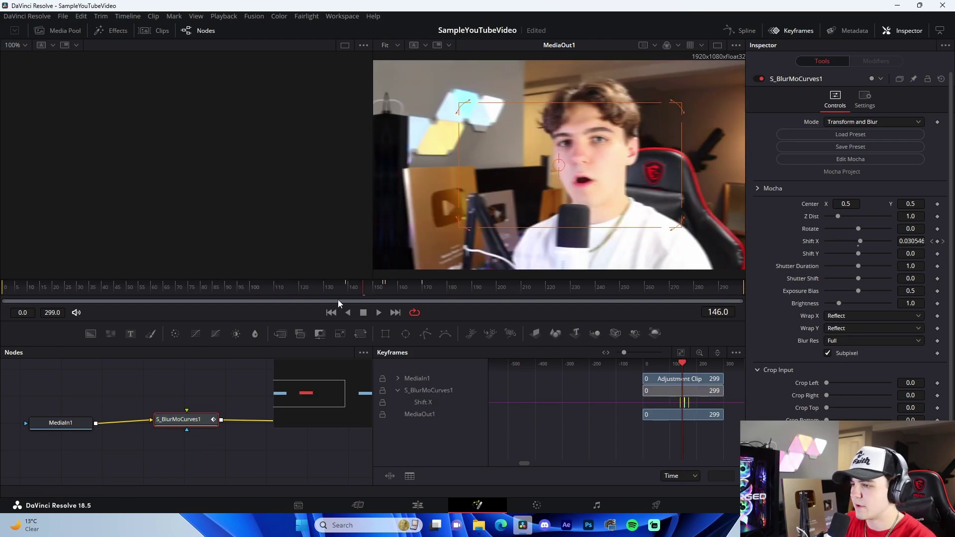
drag(338, 300, 401, 300)
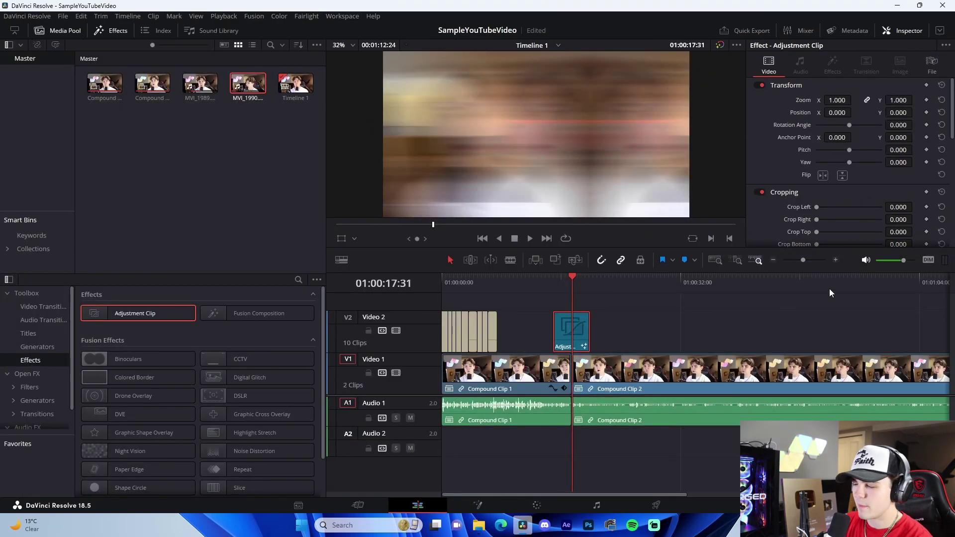
Mark the blur peak on the adjustment clip, shift the clip 9 frames earlier onto the cut and play the transition
click(836, 260)
click(836, 261)
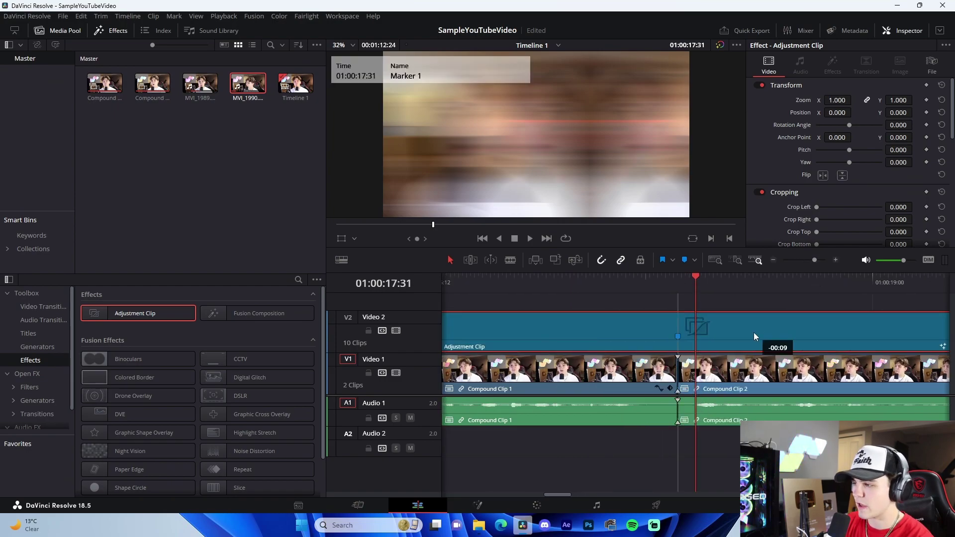
drag(754, 332, 754, 332)
click(771, 260)
click(771, 260)
click(771, 260)
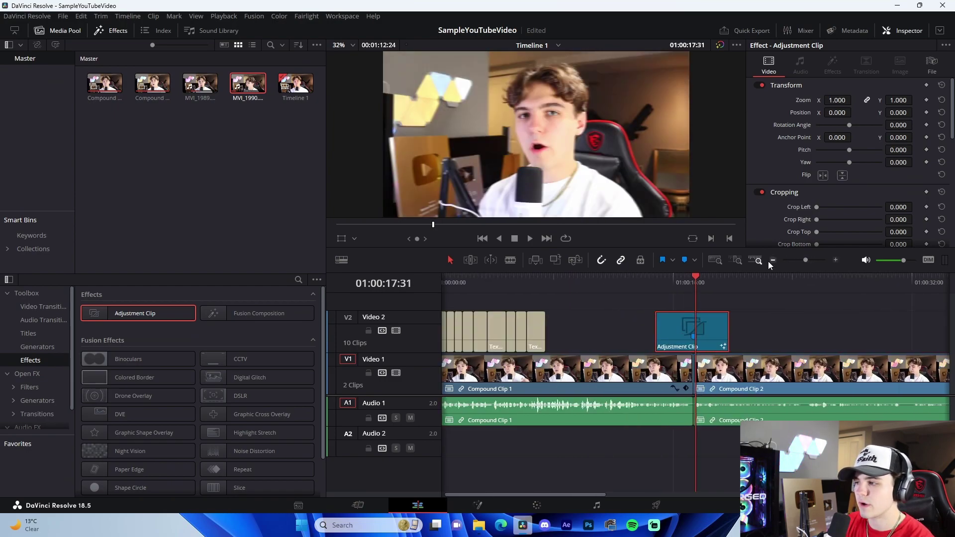
click(771, 260)
drag(539, 283, 770, 298)
scroll(454, 297, down, 3)
click(469, 281)
key(space)
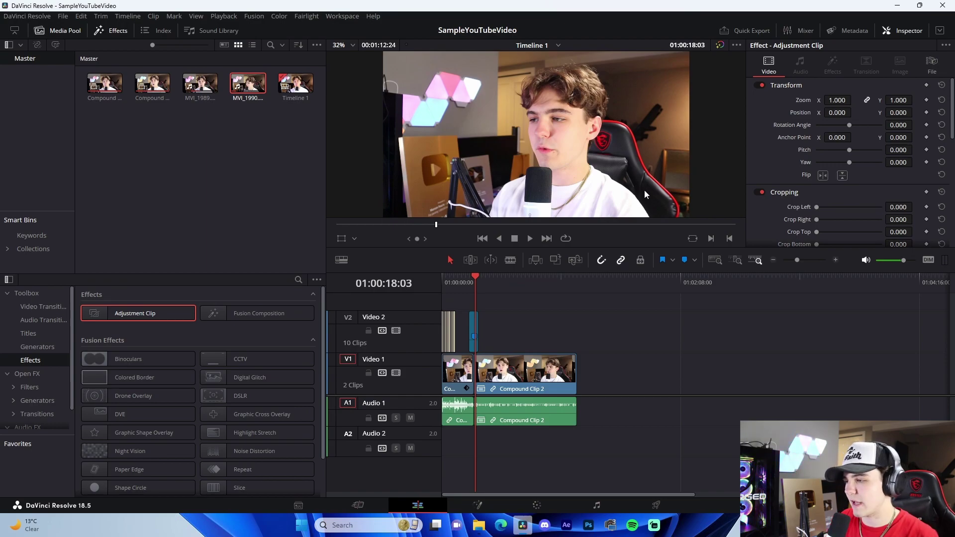
Add the ES_Malibu Crush track from the HipHop music folder to the timeline on Audio 3
key(ctrl+=)
key(ctrl+=)
click(479, 525)
scroll(323, 314, up, 3)
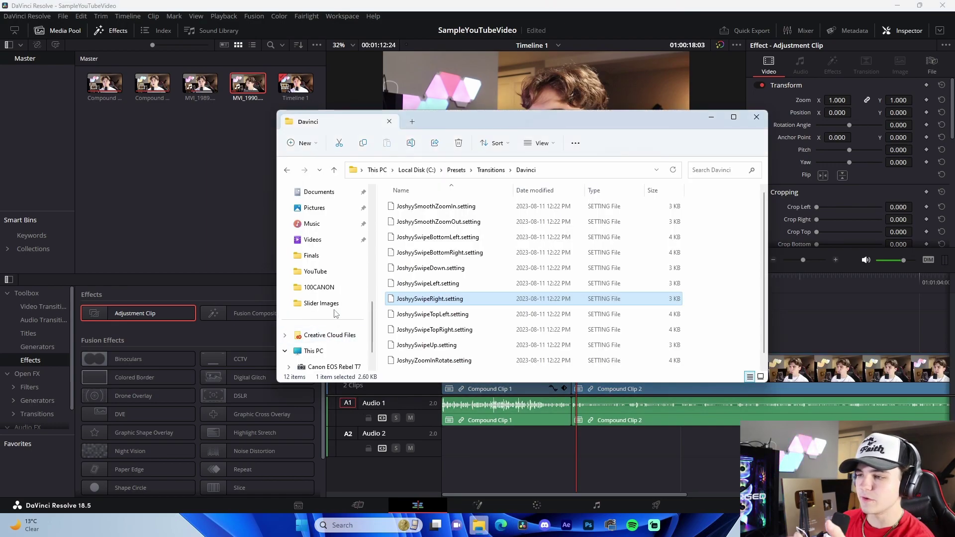
click(326, 241)
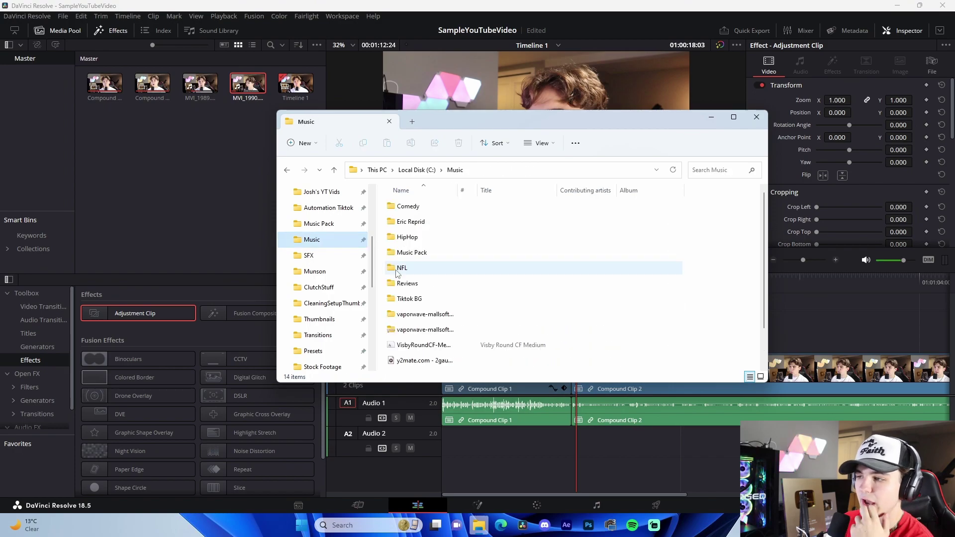
double_click(422, 237)
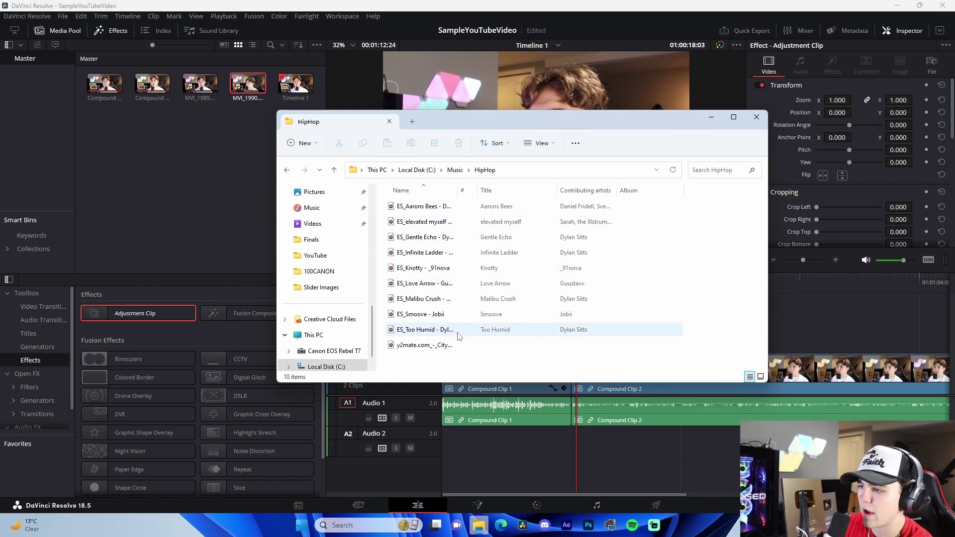
drag(429, 299, 600, 471)
click(427, 301)
Fit the Malibu Crush music to the video's start and end on Audio 3 and set its volume to -25 dB
click(773, 260)
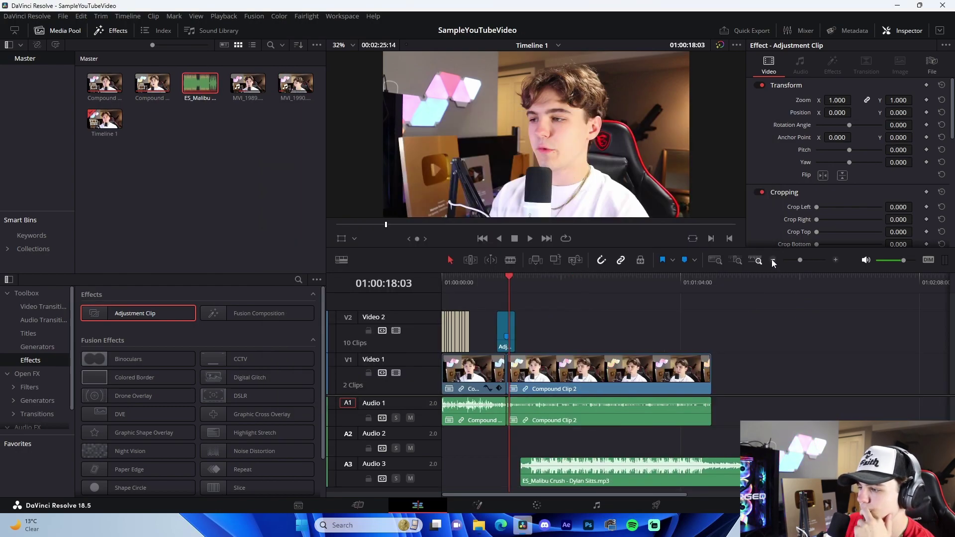
click(773, 260)
drag(481, 470, 510, 468)
drag(527, 473, 499, 470)
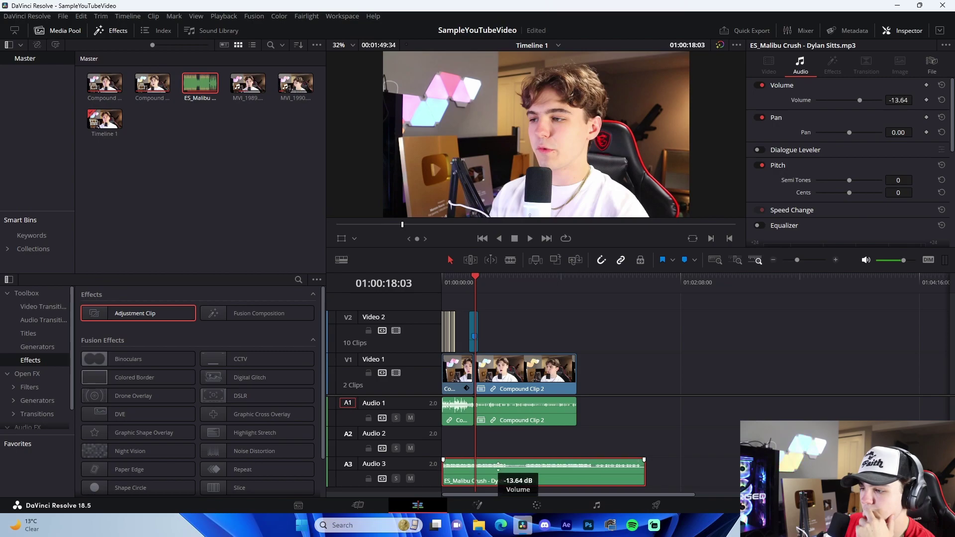
drag(643, 473, 576, 473)
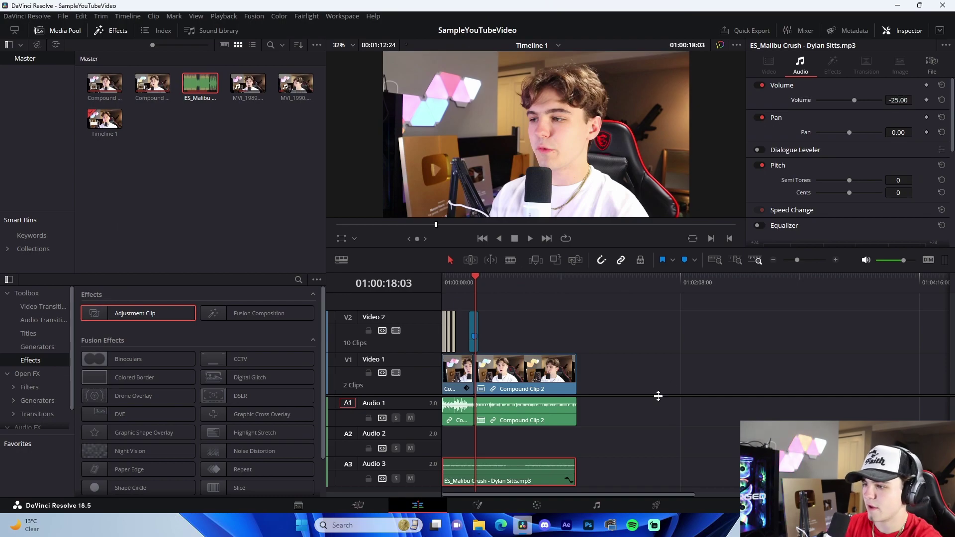
Name the export file Sjosjsojsos and set its render location to the YouTube videos folder on the C drive
click(647, 460)
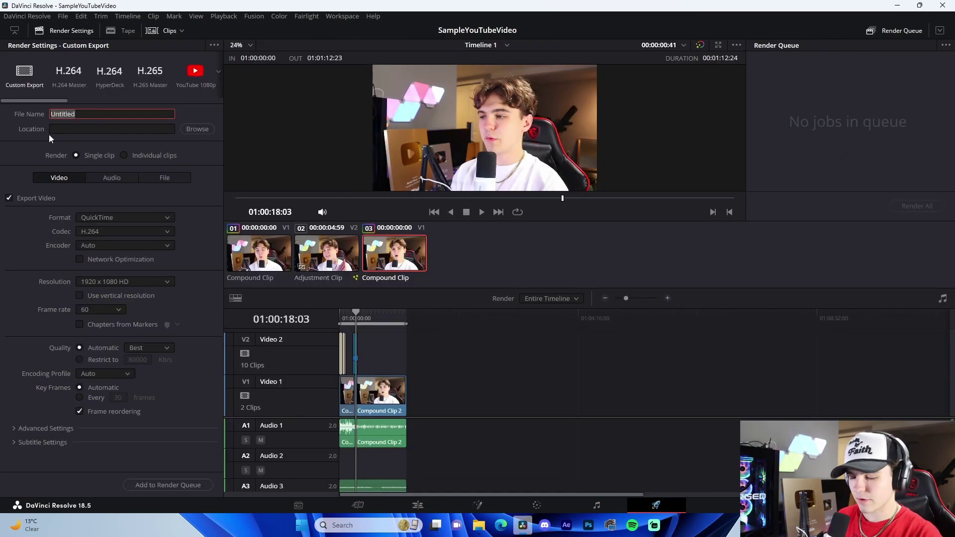
text(Sjosjsojsos)
click(197, 129)
scroll(55, 144, down, 3)
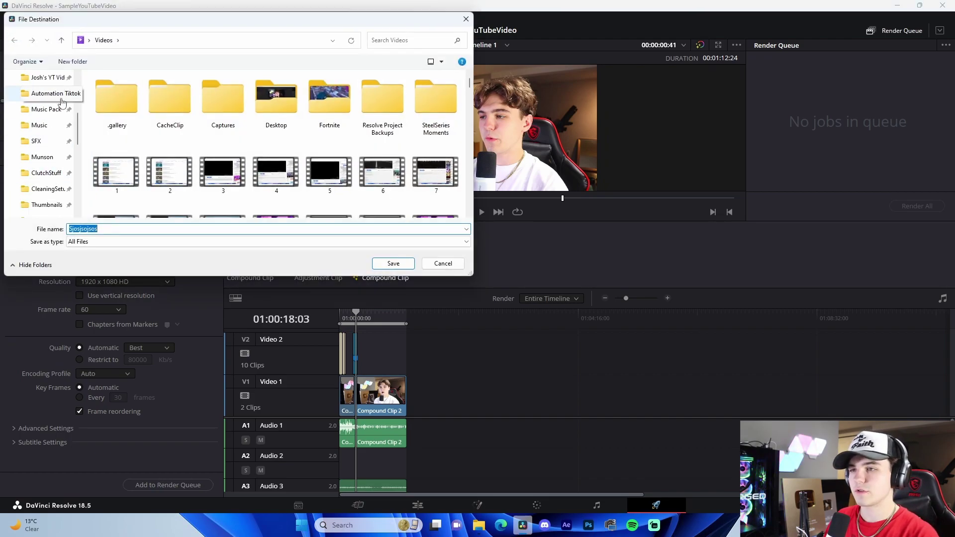
click(47, 77)
key(Return)
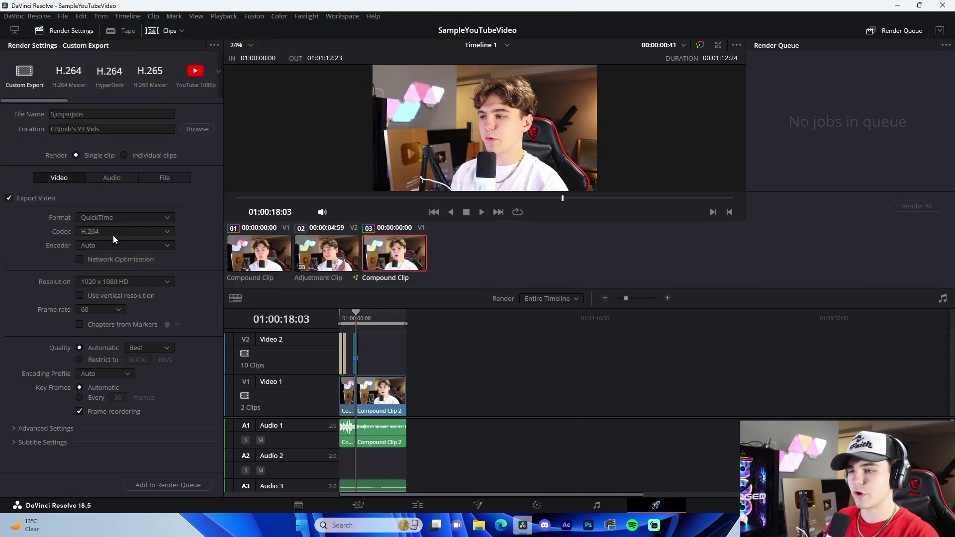
Restrict the export quality to 100000 Kb/s and render the timeline through the render queue
click(79, 360)
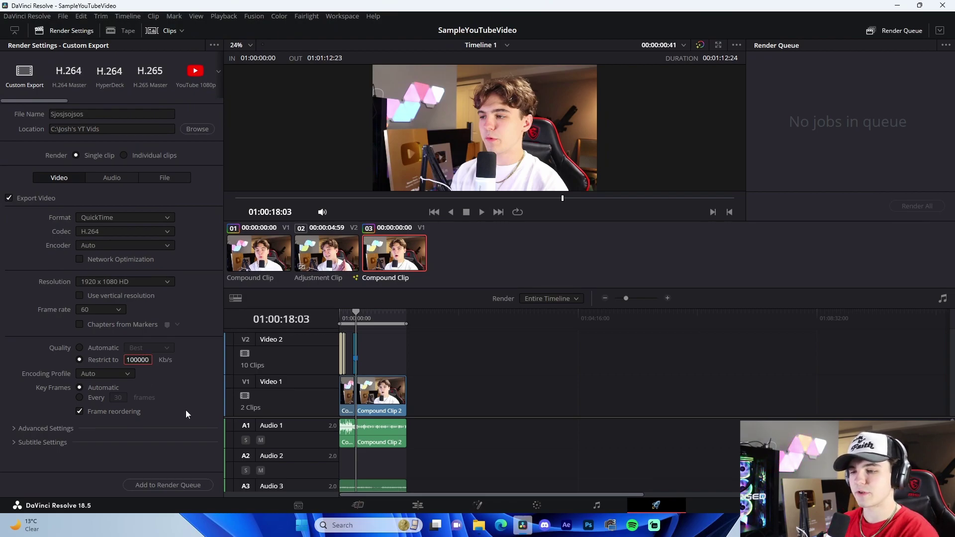
click(171, 486)
click(932, 204)
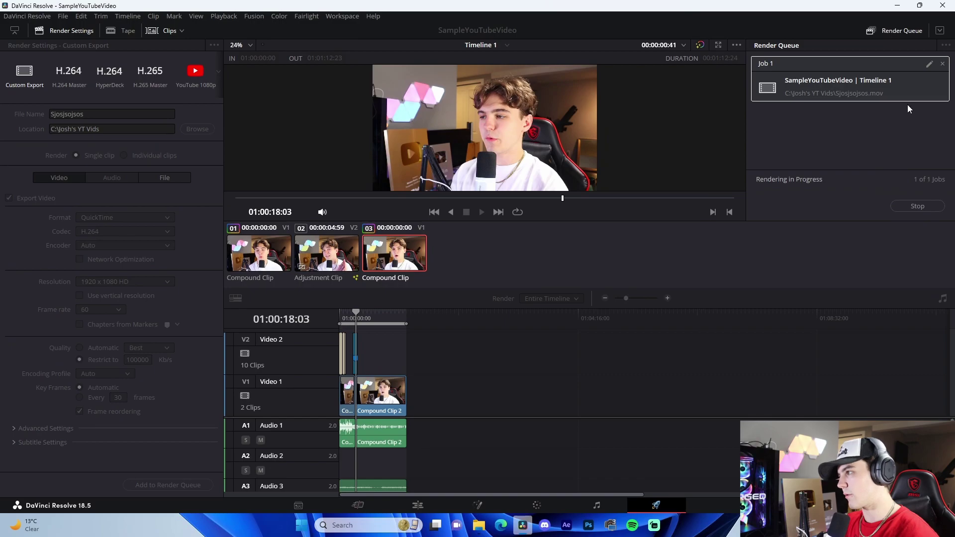